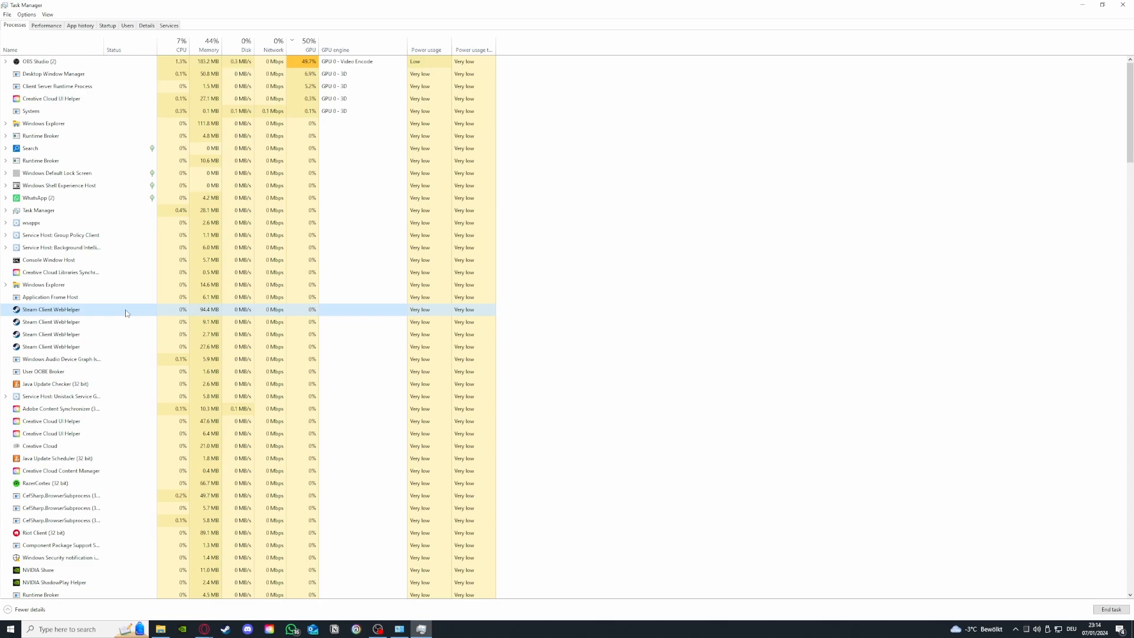
End the highlighted Steam Client WebHelper process
right_click(126, 313)
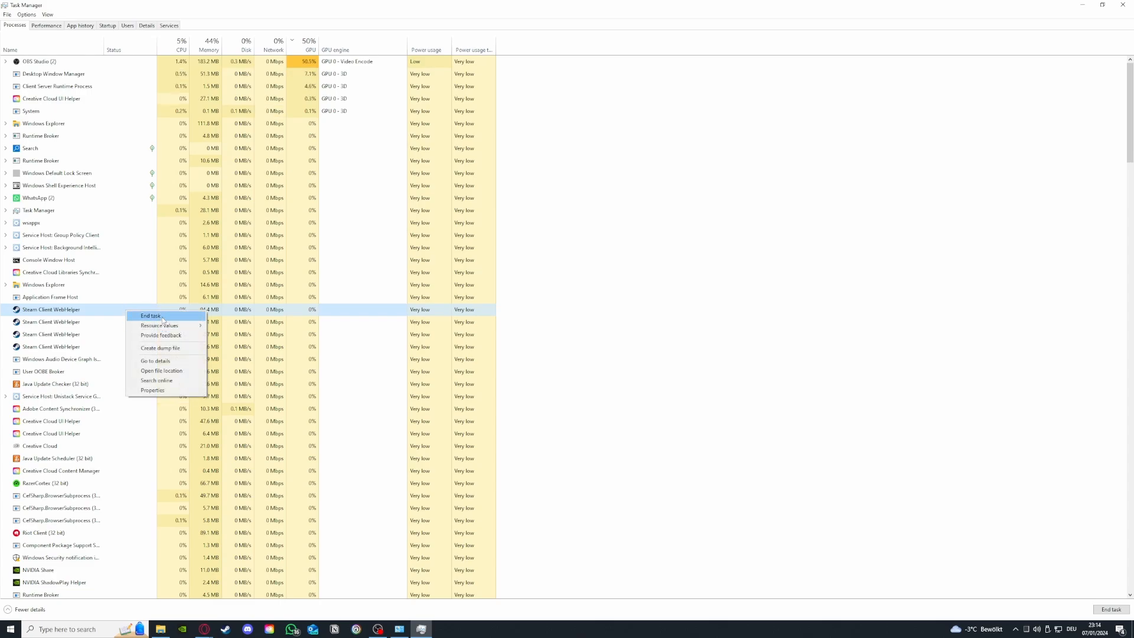
click(162, 318)
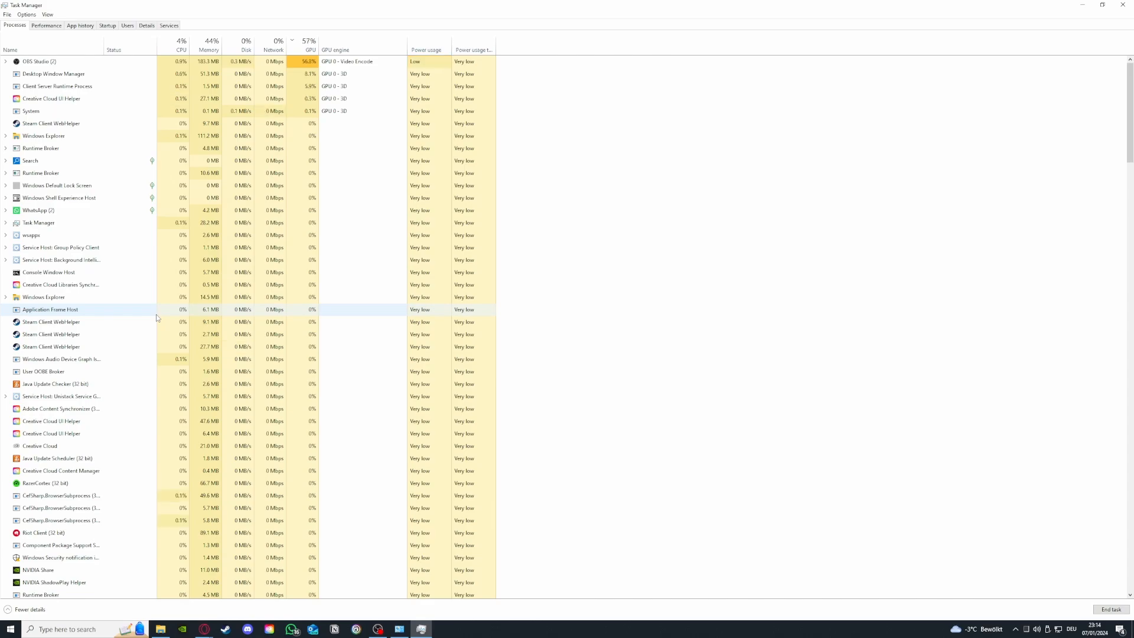
Examine the CPU and GPU performance graphs, followed by the process list and the app usage history
click(58, 27)
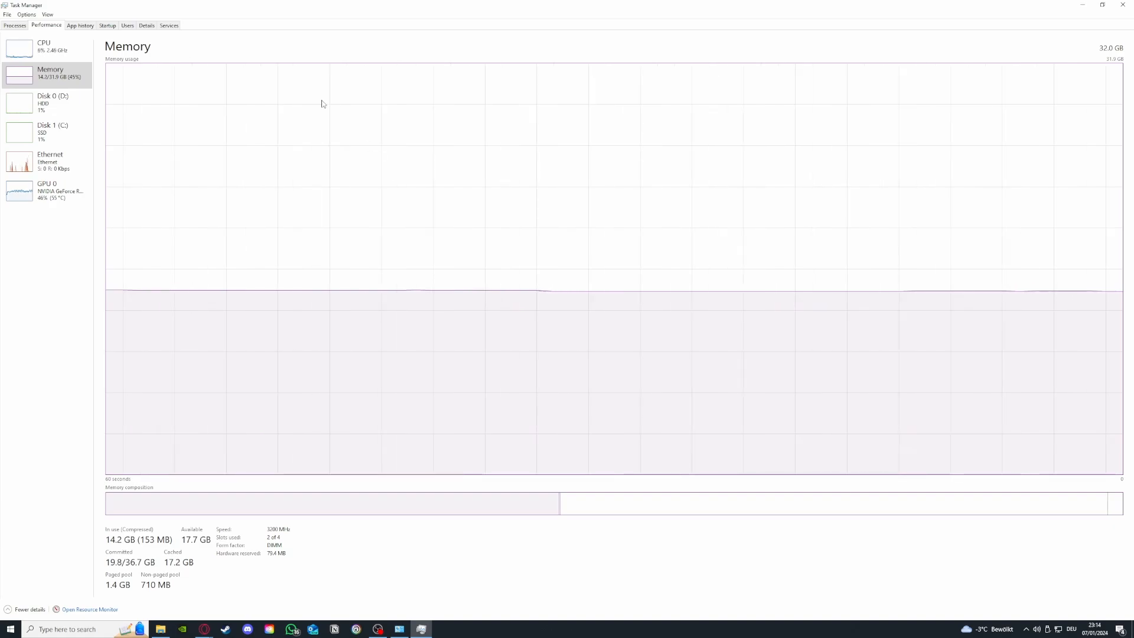
click(42, 62)
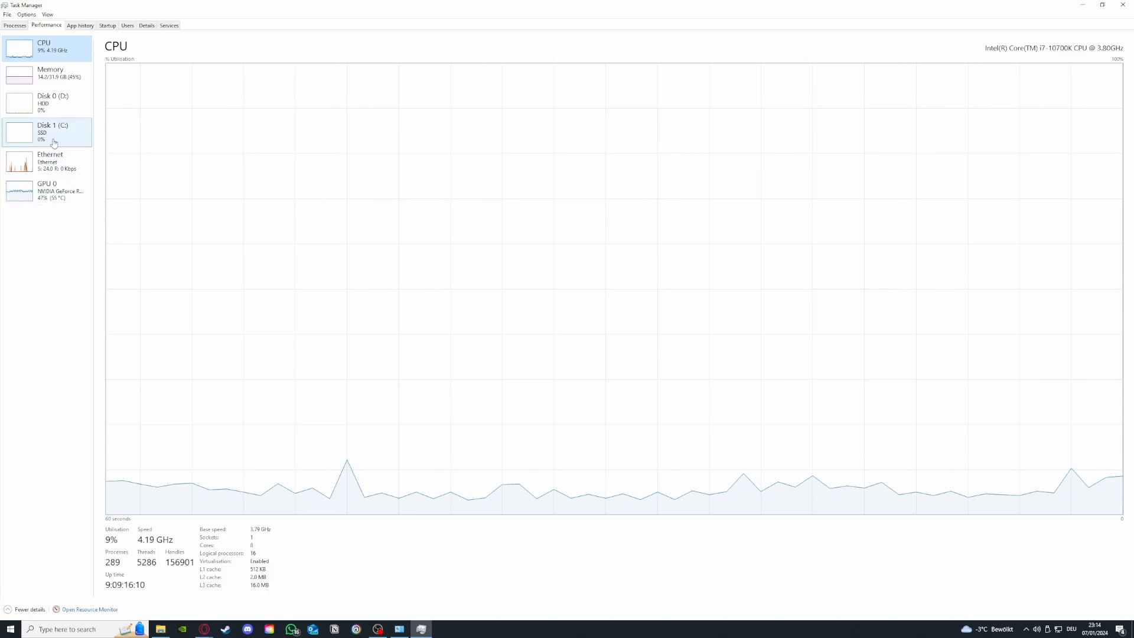
click(47, 190)
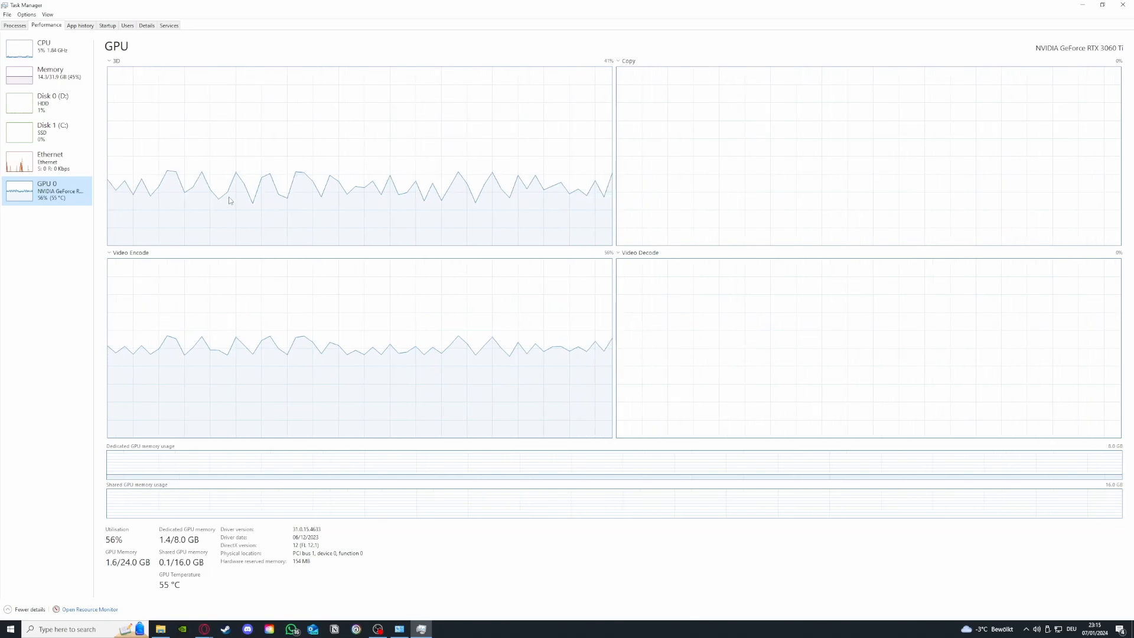
click(13, 25)
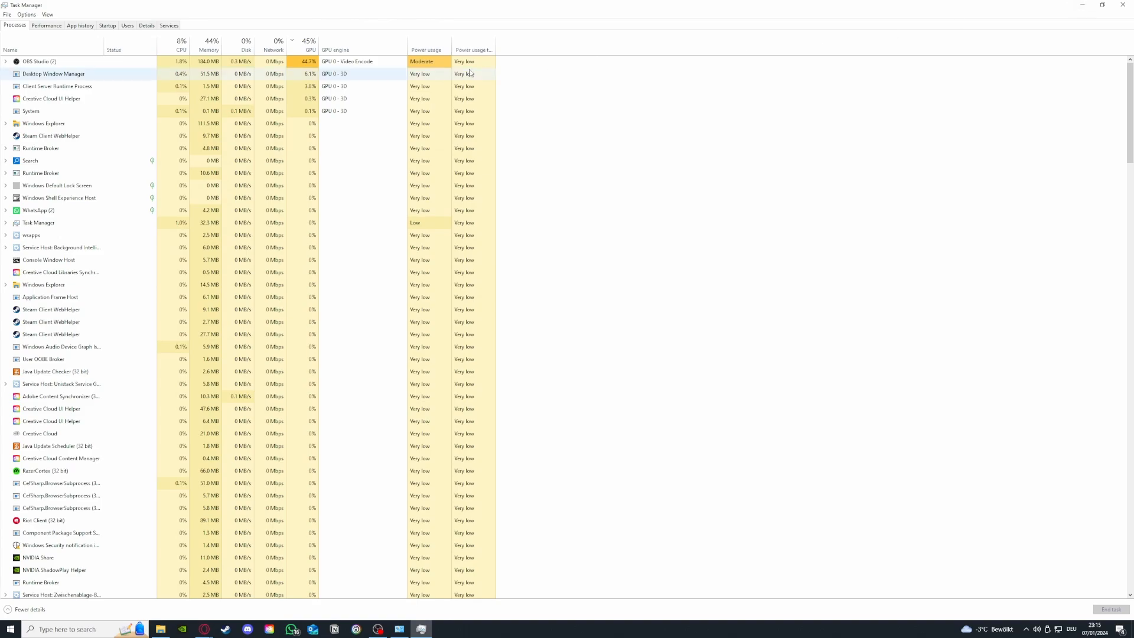
click(84, 28)
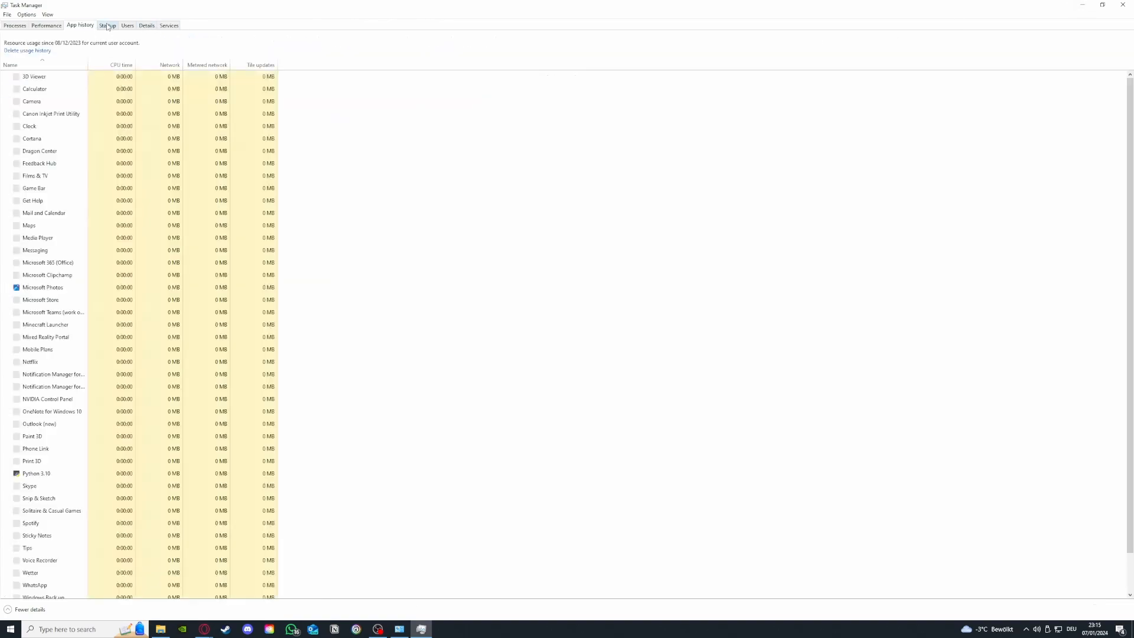
Show the startup apps, inspect the available options for Parsec and iCUE, and close Task Manager
click(107, 26)
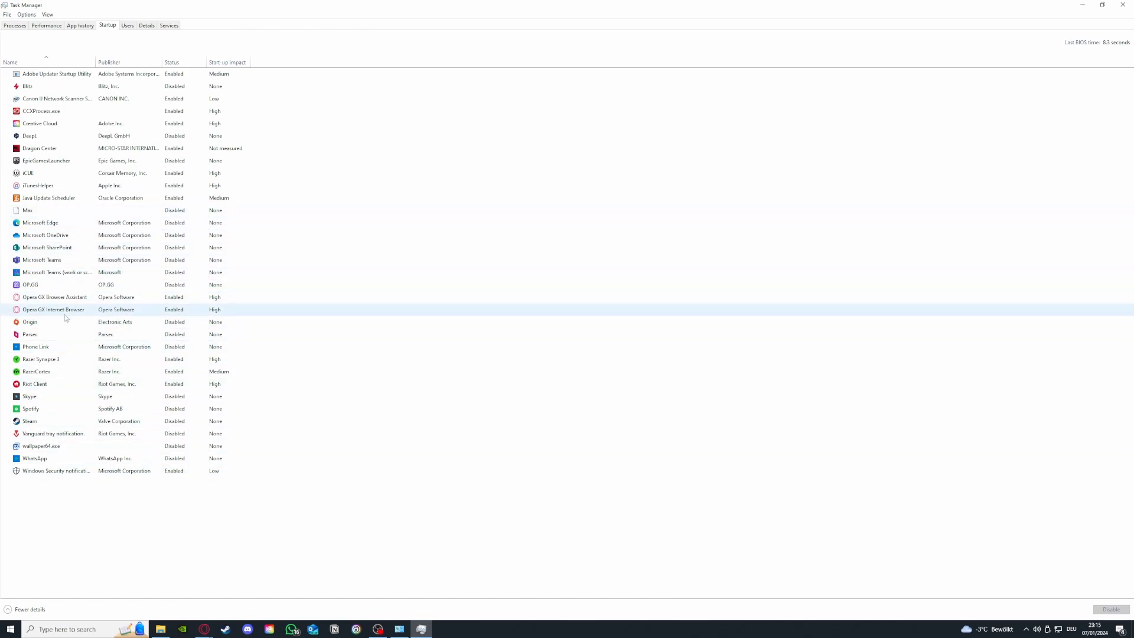
click(60, 334)
right_click(74, 336)
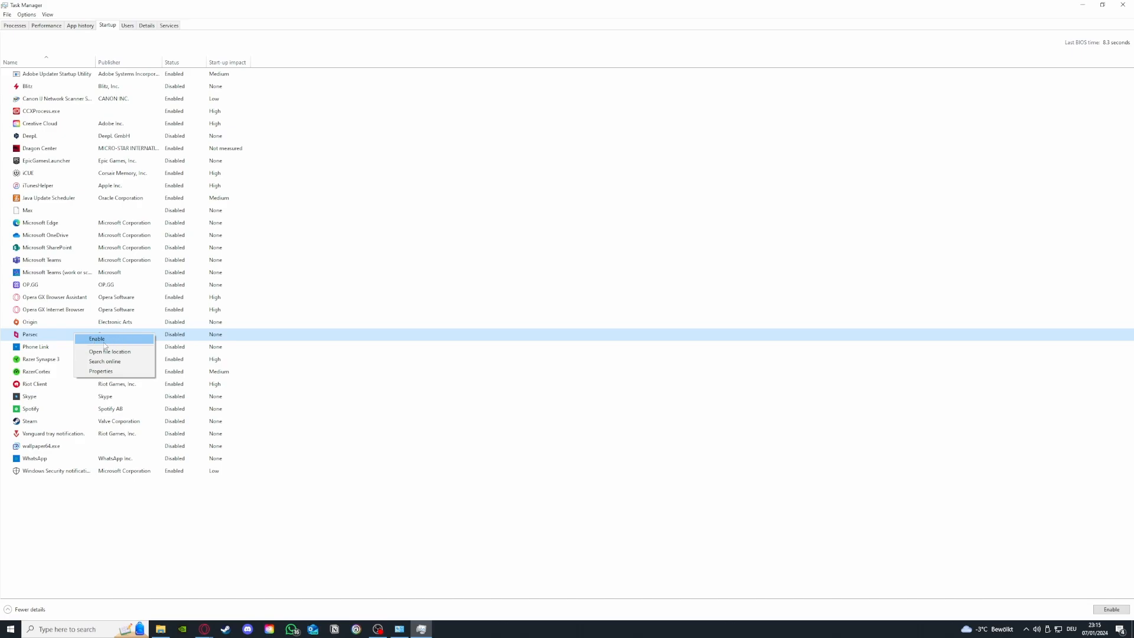
click(108, 179)
right_click(67, 175)
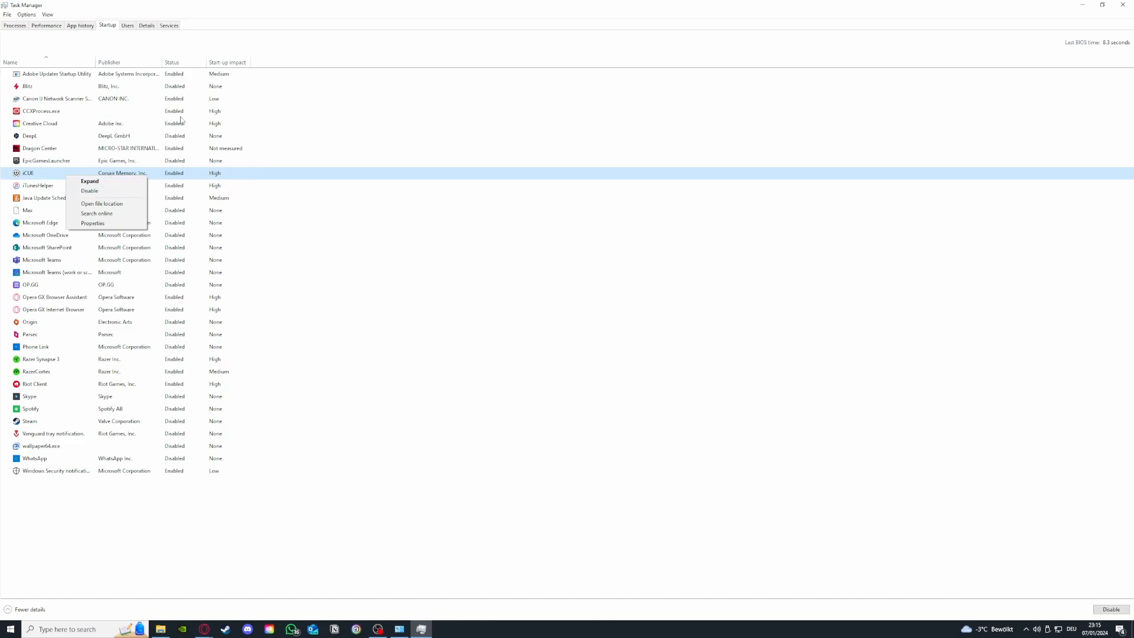
click(121, 190)
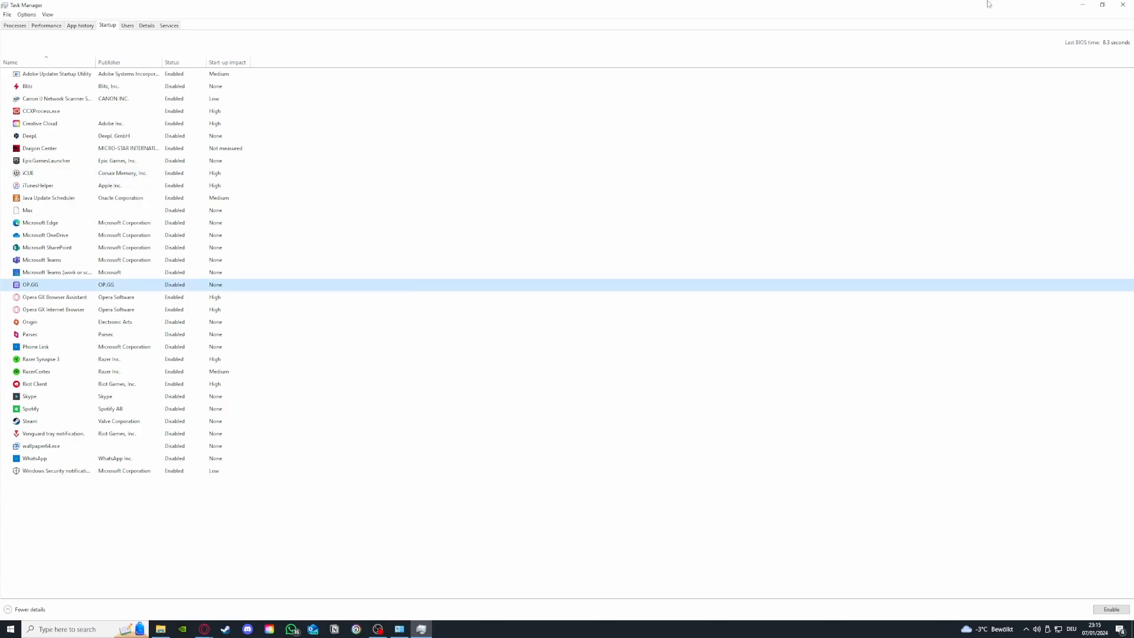
click(1122, 4)
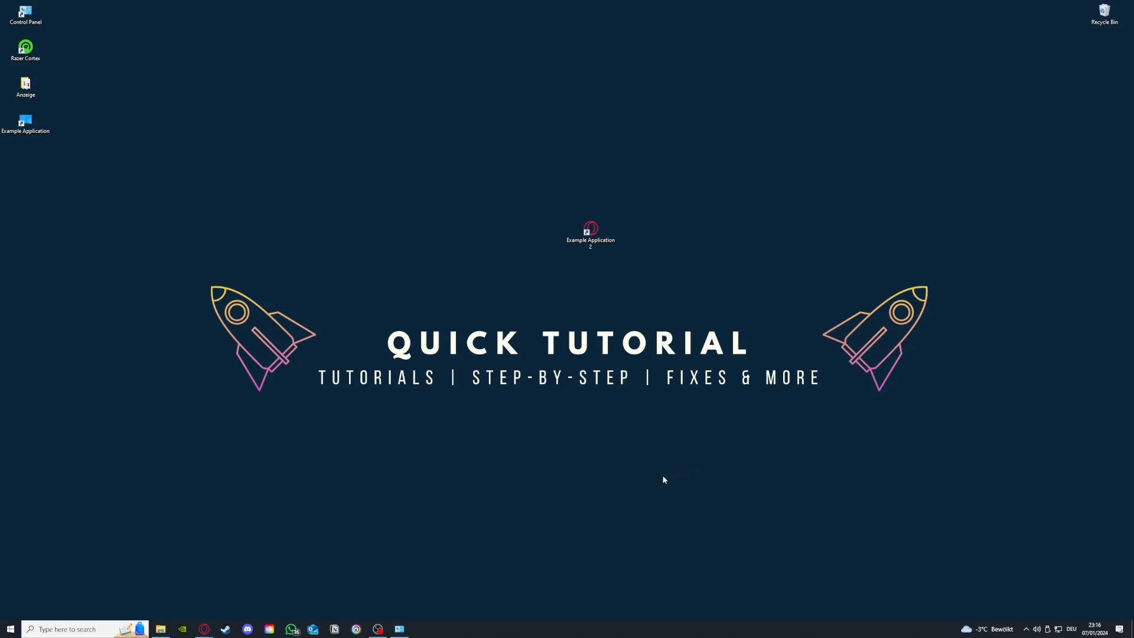
Reopen Task Manager and enlarge its window until the GPU and power usage columns fit
right_click(516, 635)
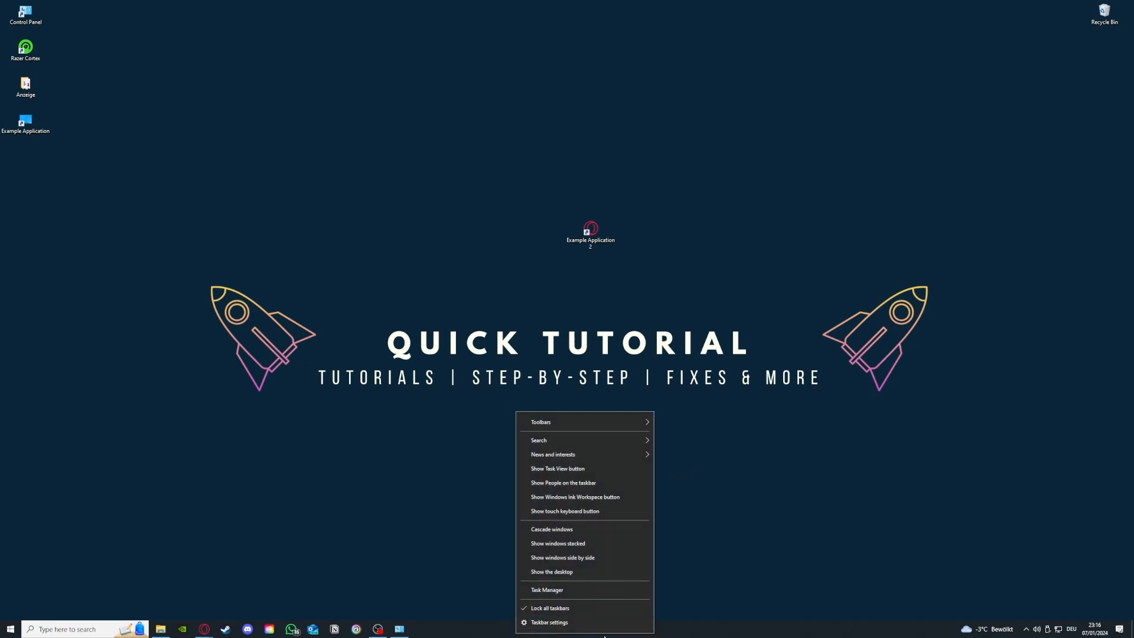
click(553, 591)
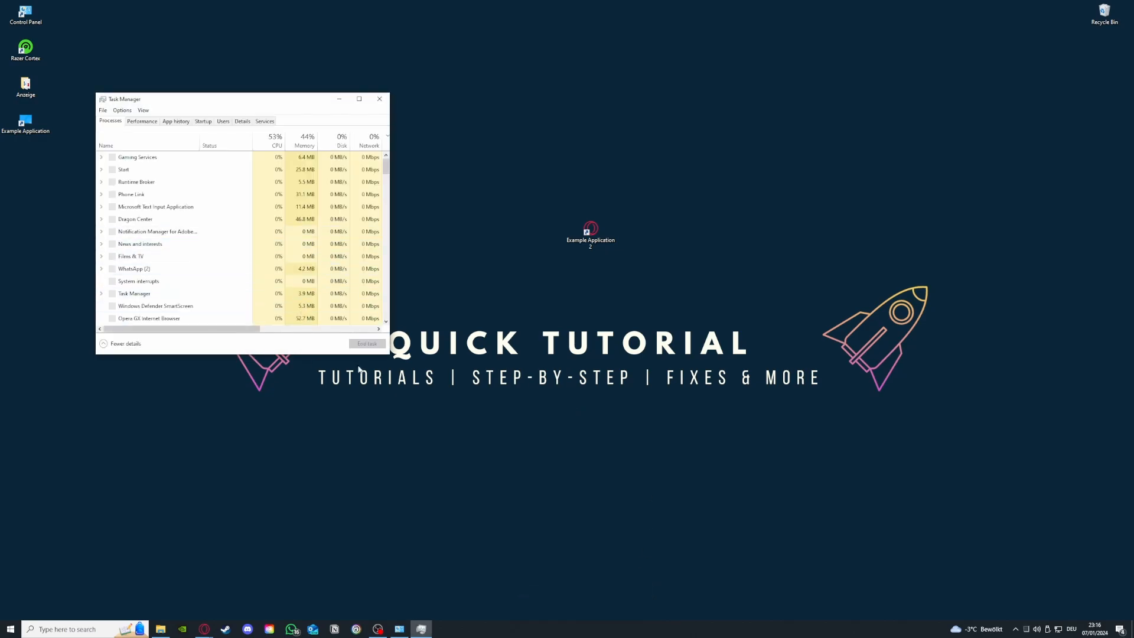
drag(384, 355, 737, 505)
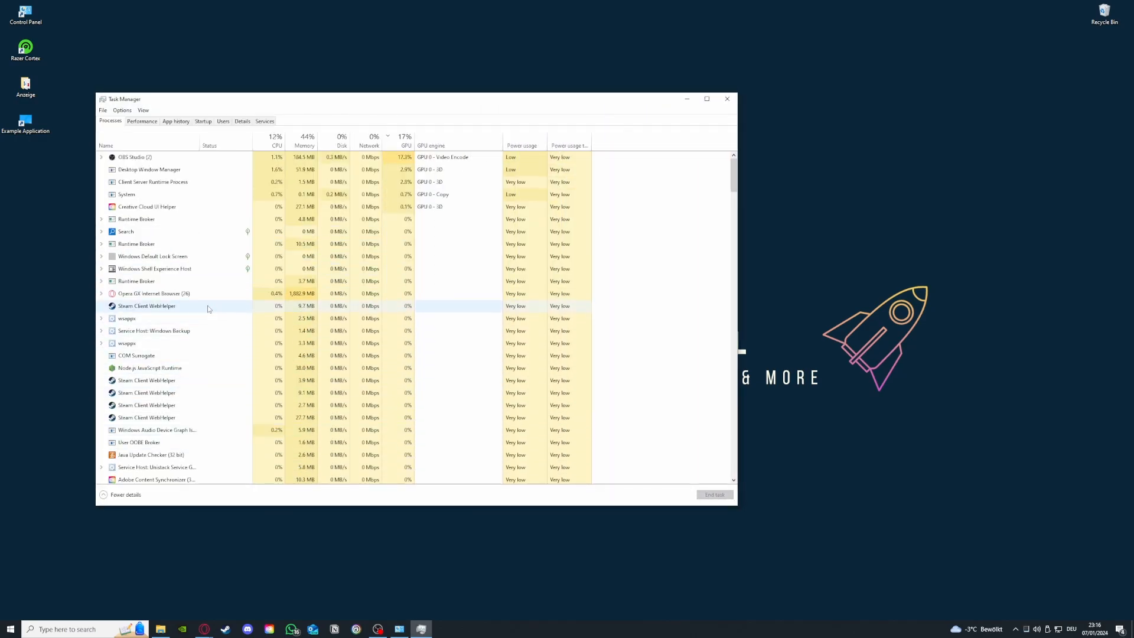
Highlight the Steam Client WebHelper processes one after another as candidates for ending, and close Task Manager
click(245, 306)
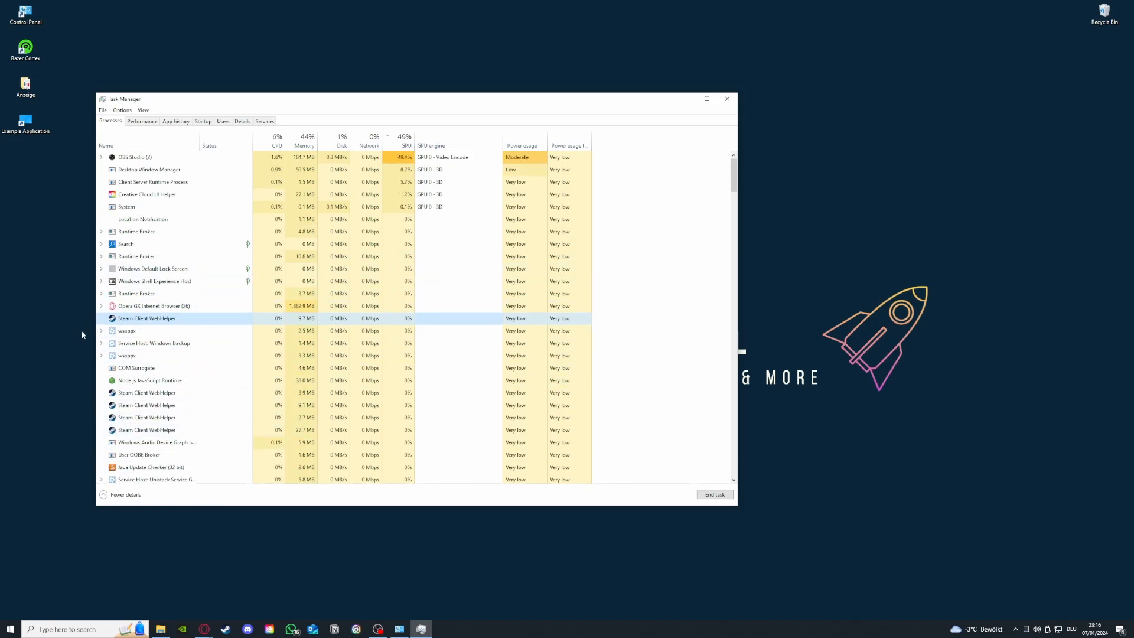
scroll(121, 408, down, 3)
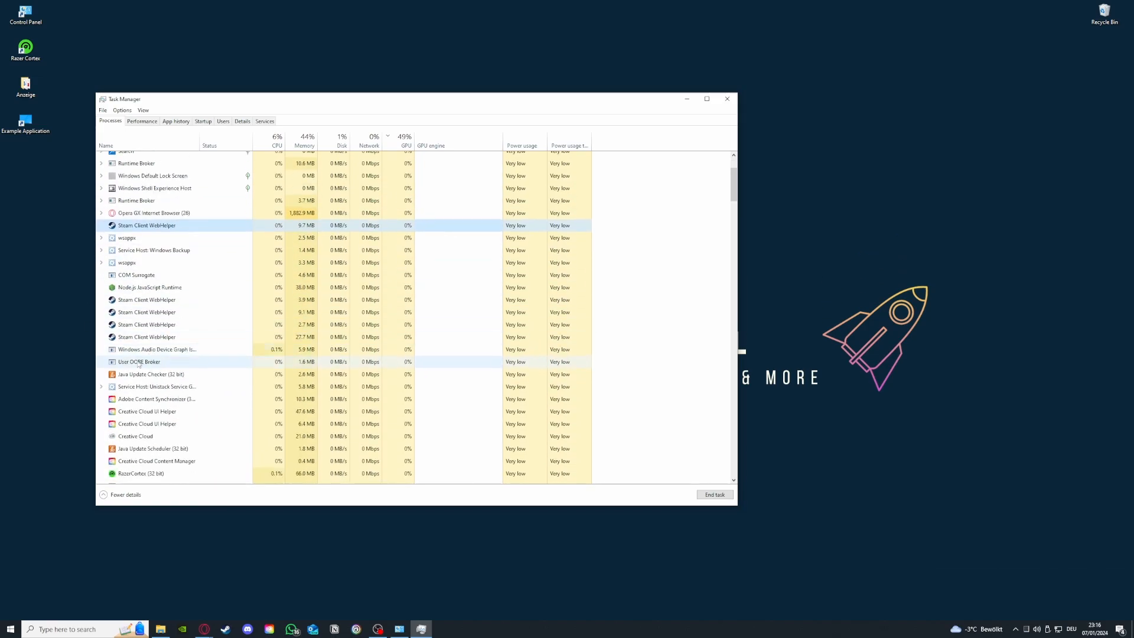
click(135, 297)
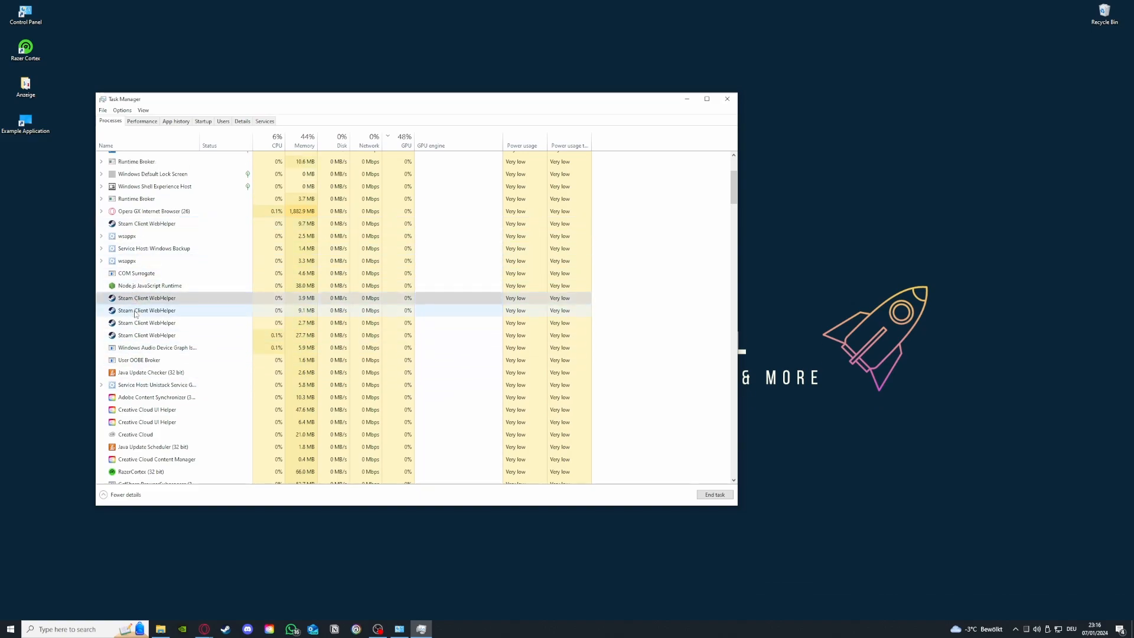
click(136, 310)
click(139, 323)
click(140, 336)
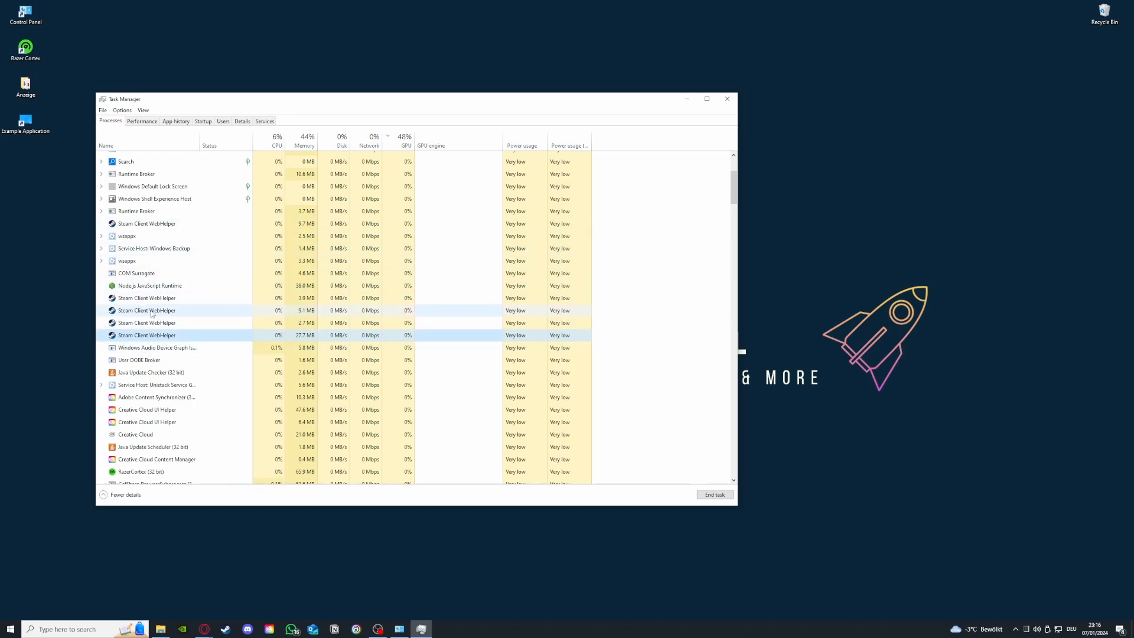
click(724, 96)
click(726, 97)
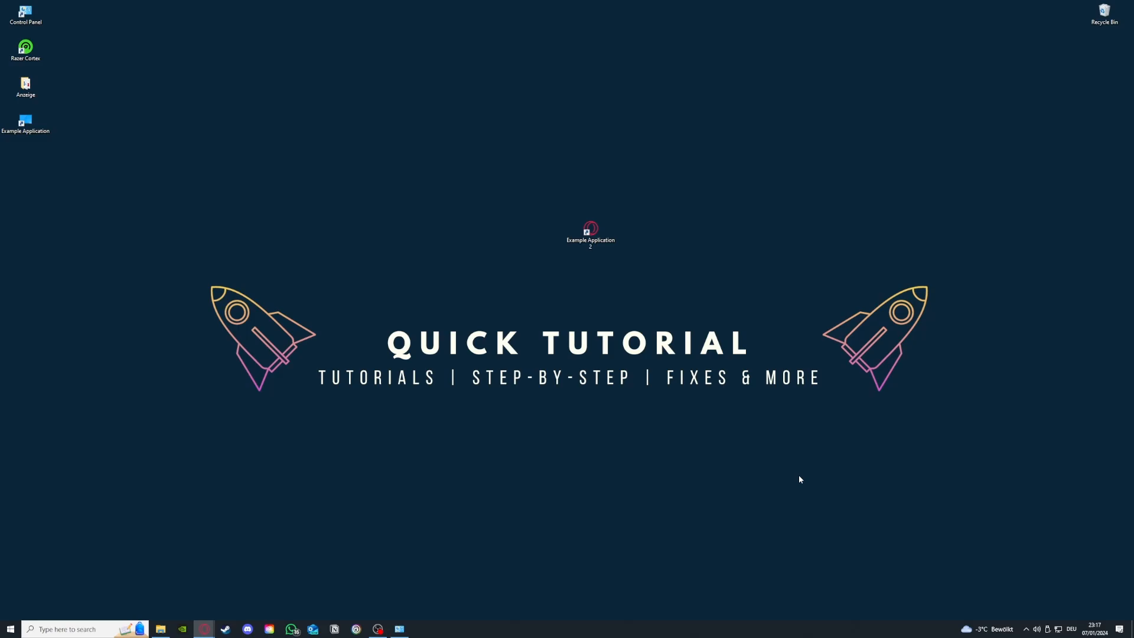
Switch to Control Panel's System and Security page, open Administrative Tools, and place its window beside the Control Panel window
click(399, 628)
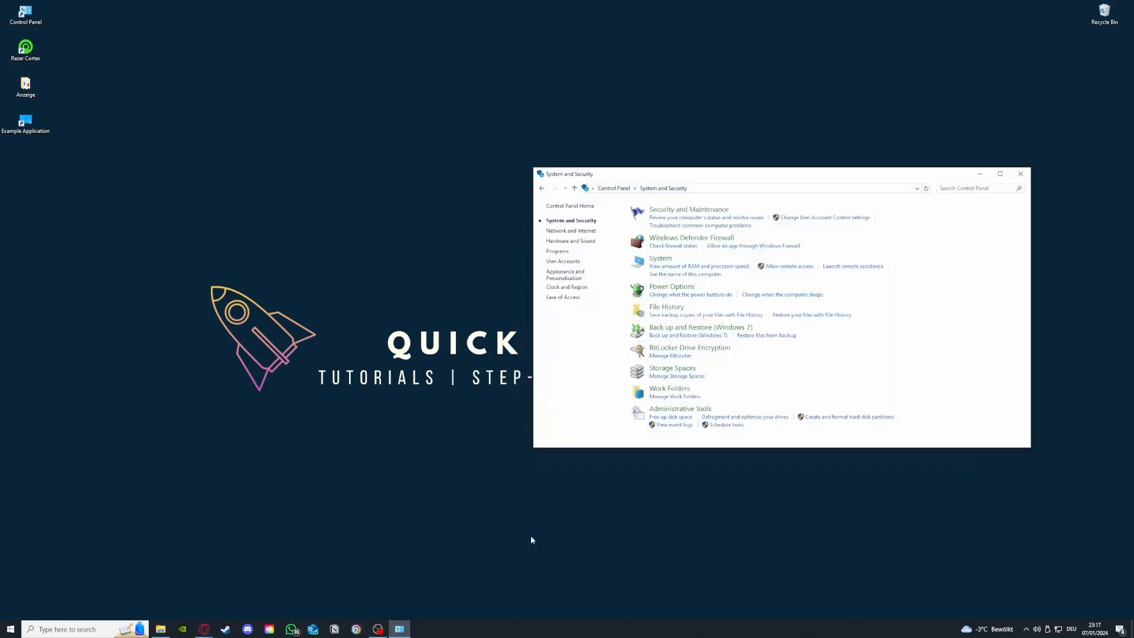
mouse_move(673, 416)
mouse_down()
mouse_move(531, 404)
mouse_move(664, 412)
mouse_up()
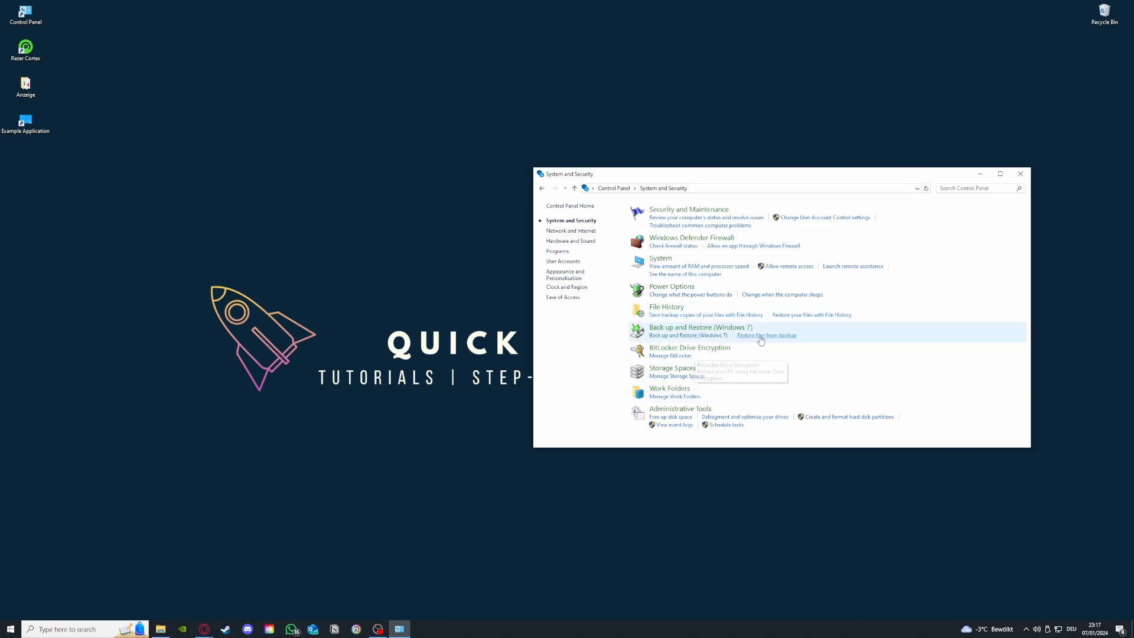
click(699, 410)
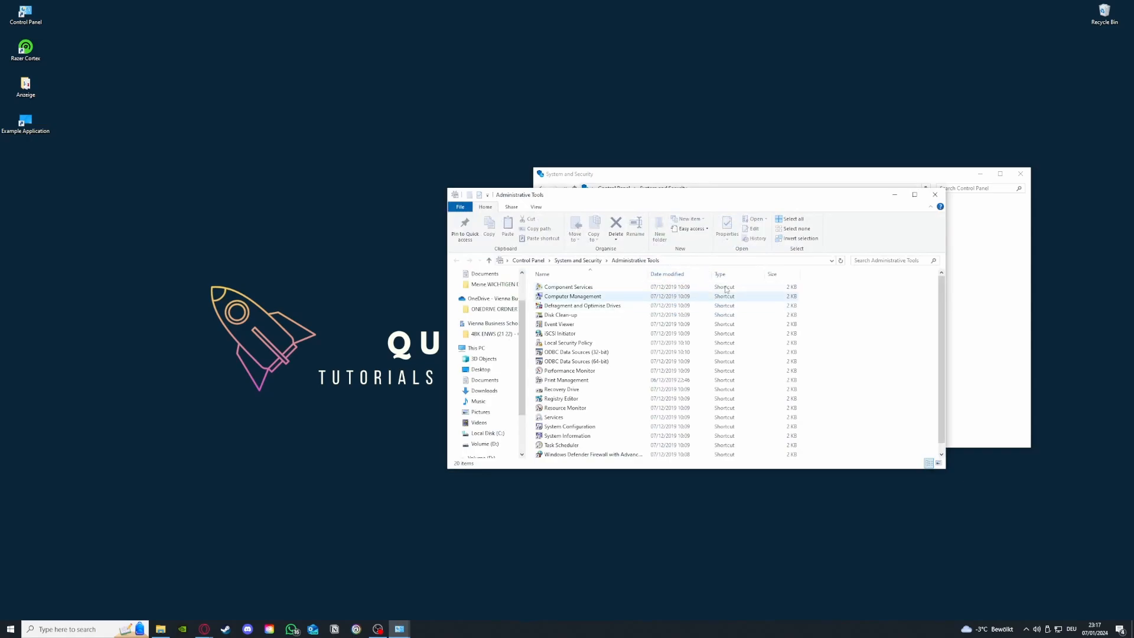
drag(700, 194, 277, 128)
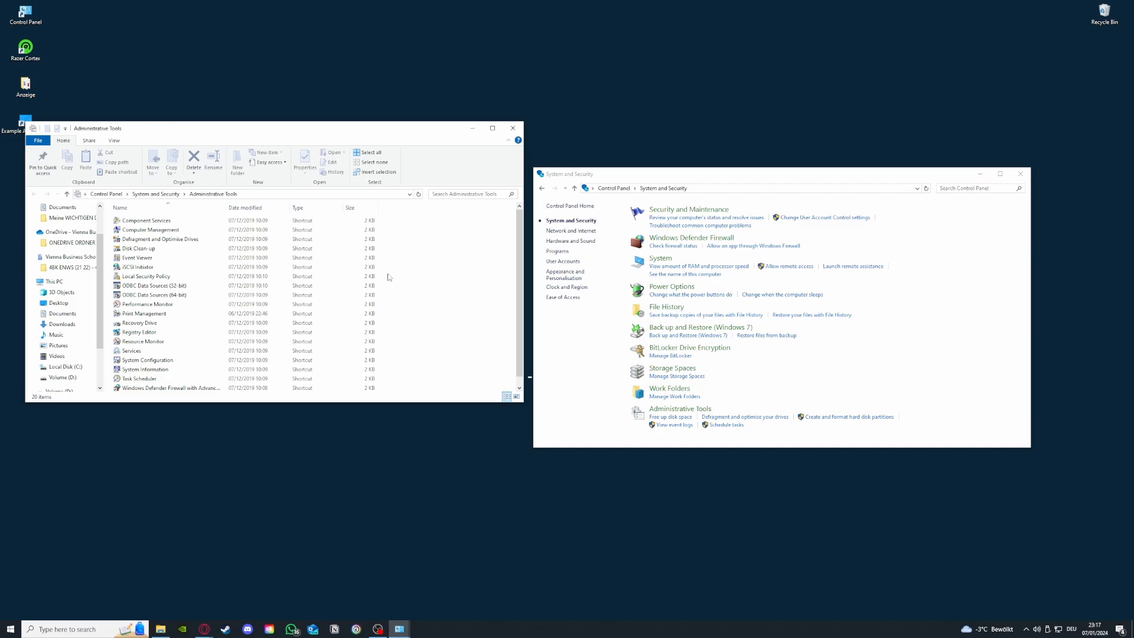
click(91, 629)
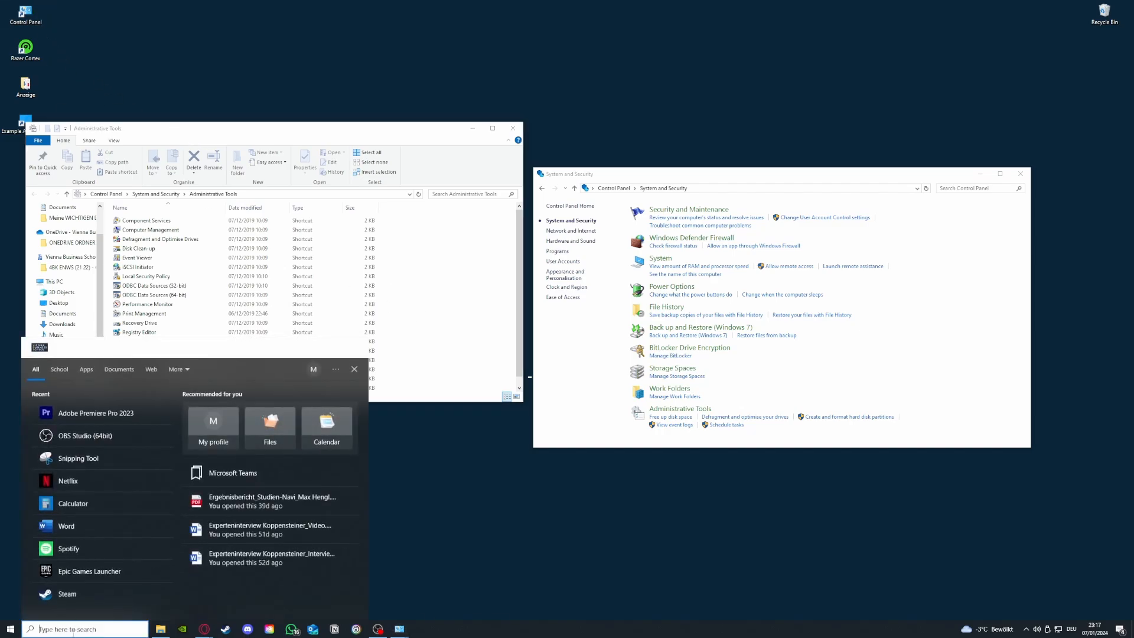
click(397, 525)
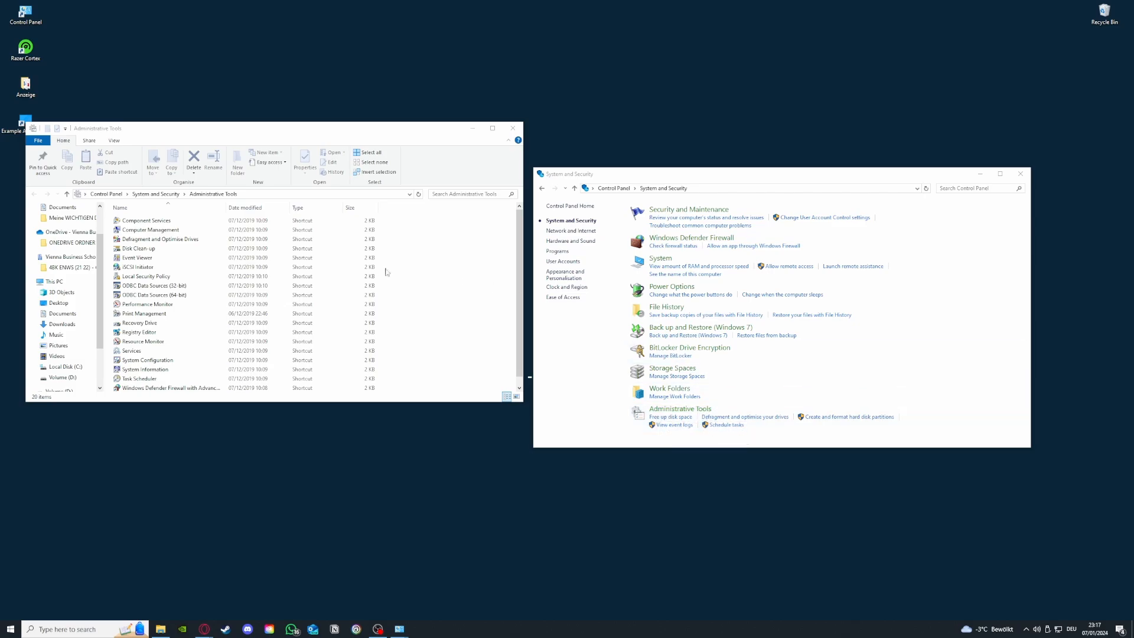
Open Disk Clean-up to view the selectable drives, and close it along with the Administrative Tools and Control Panel windows
double_click(146, 251)
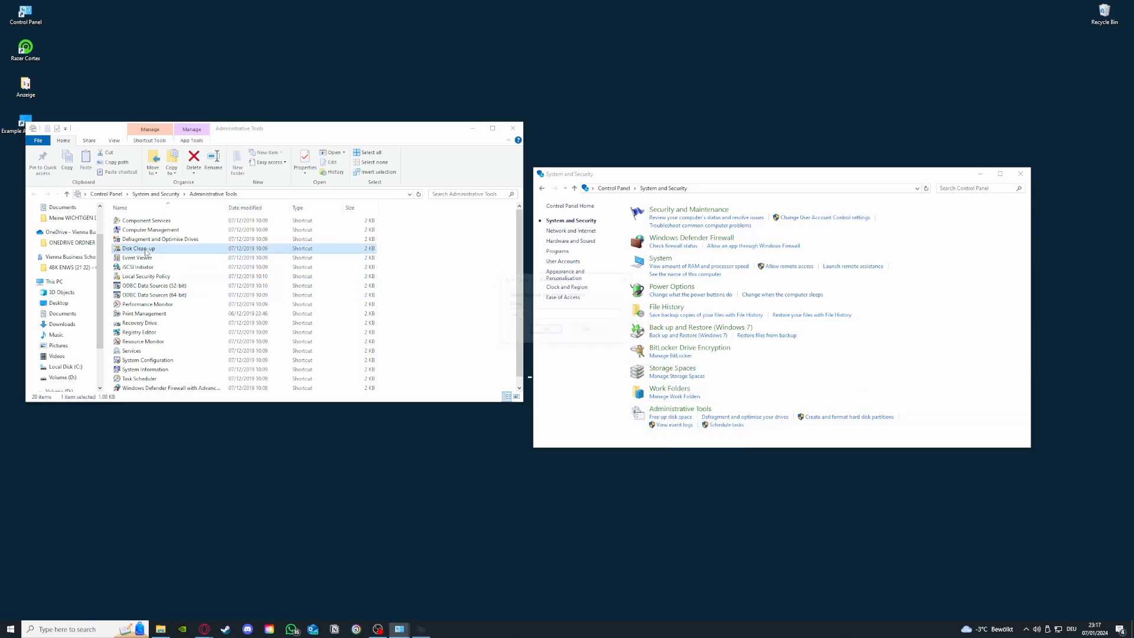
click(564, 315)
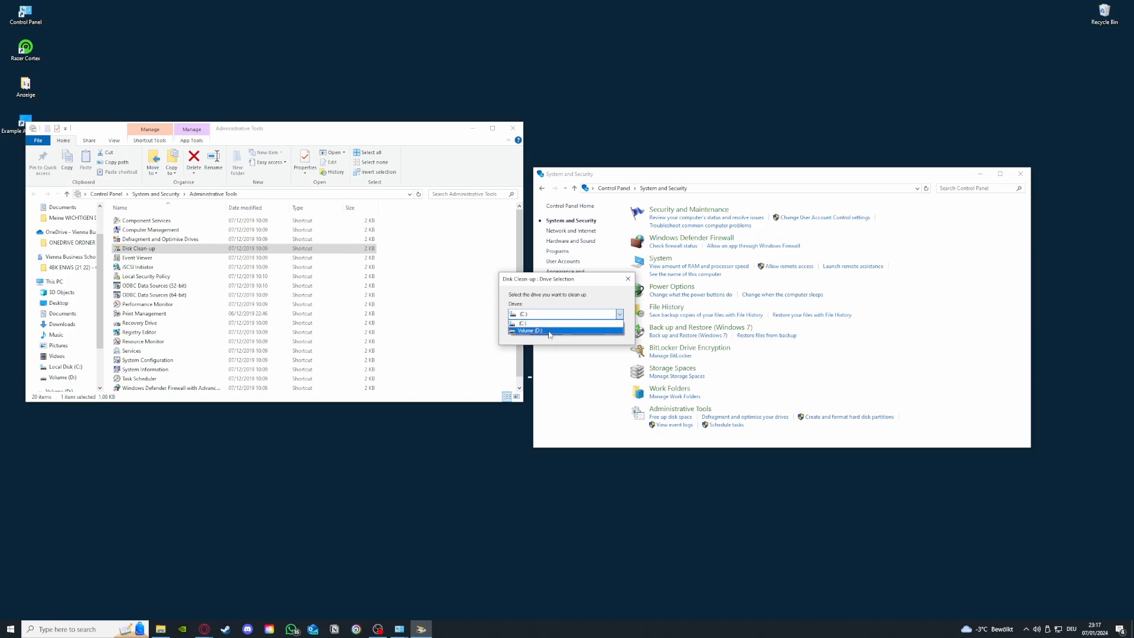
click(617, 314)
click(628, 278)
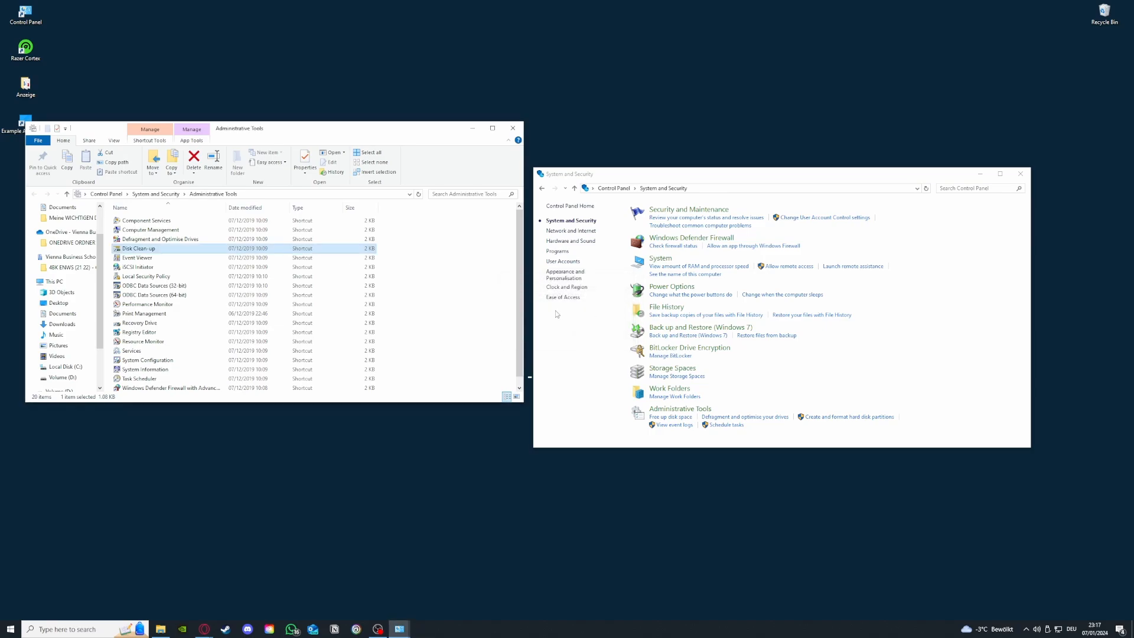
click(512, 128)
click(1019, 174)
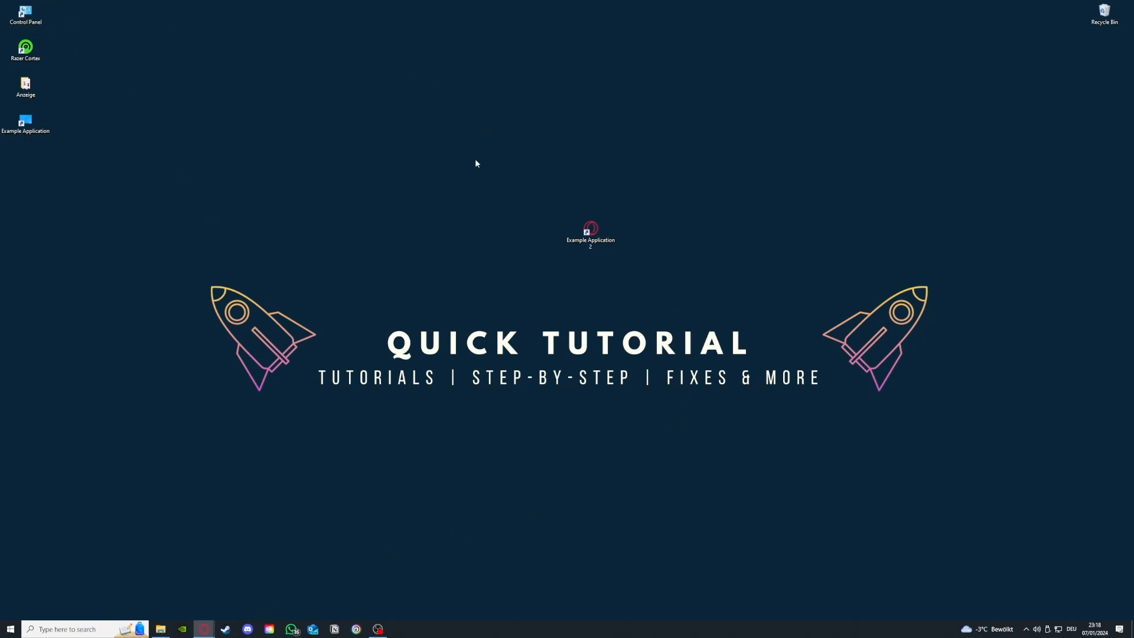
Open Programs and Features from Control Panel and look through the installed programs for ones to uninstall
double_click(43, 16)
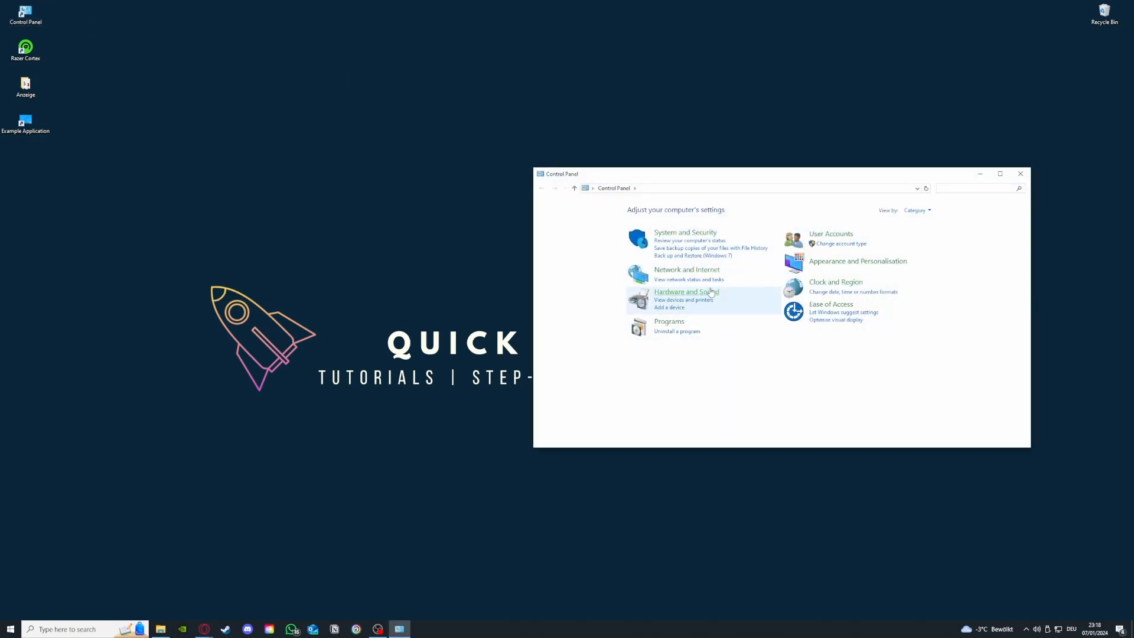
click(678, 335)
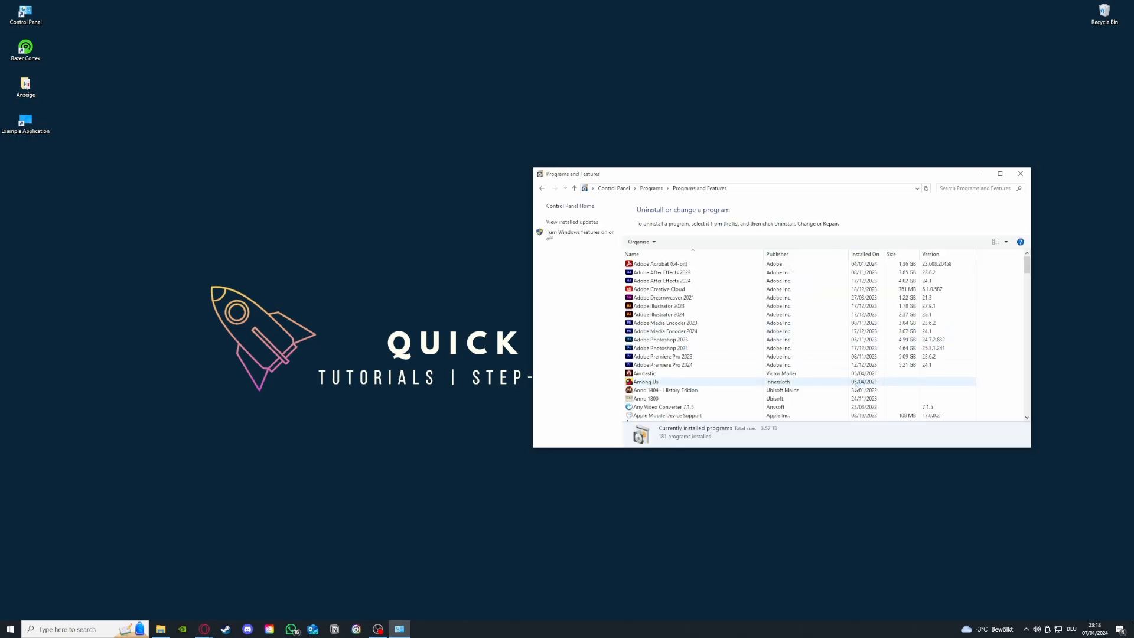
scroll(787, 353, down, 15)
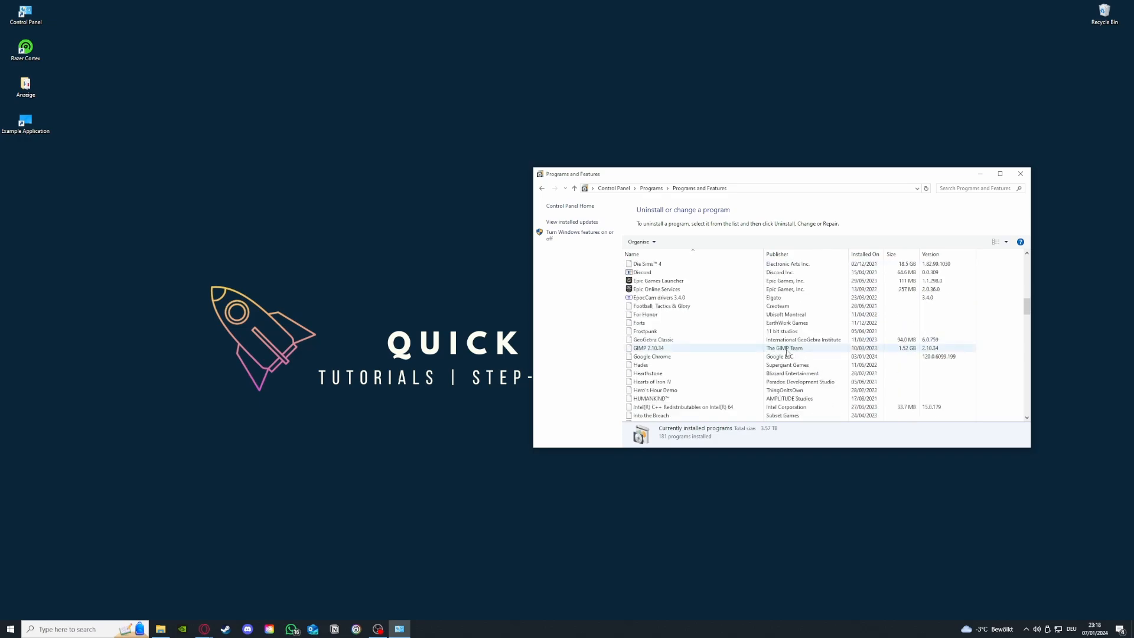
scroll(787, 353, down, 12)
scroll(734, 358, up, 6)
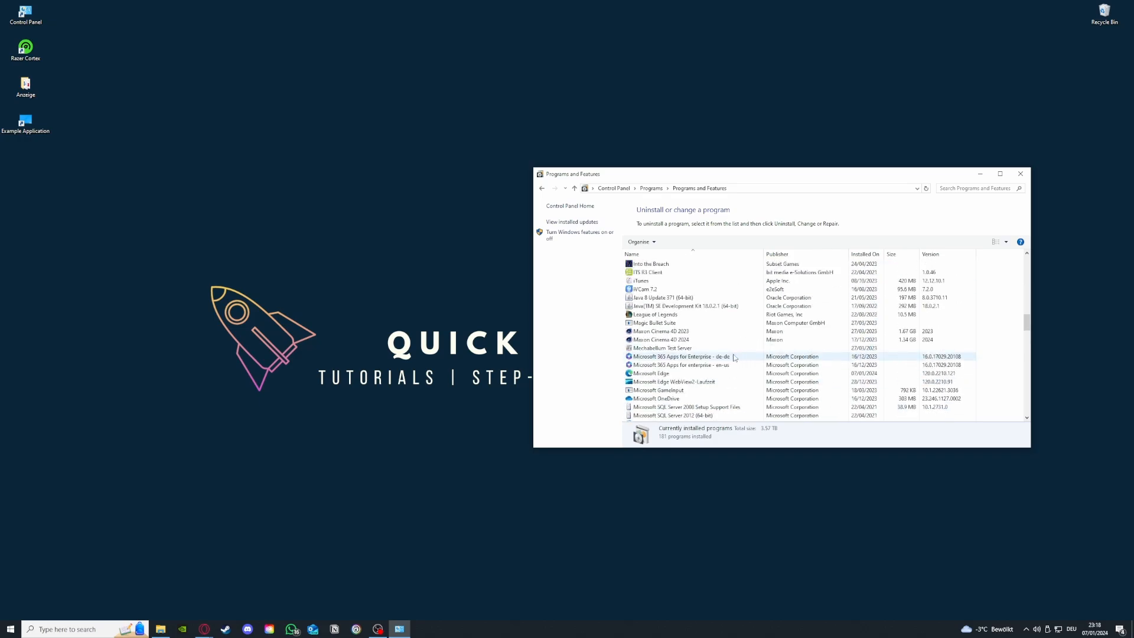
scroll(734, 358, down, 5)
scroll(679, 366, up, 2)
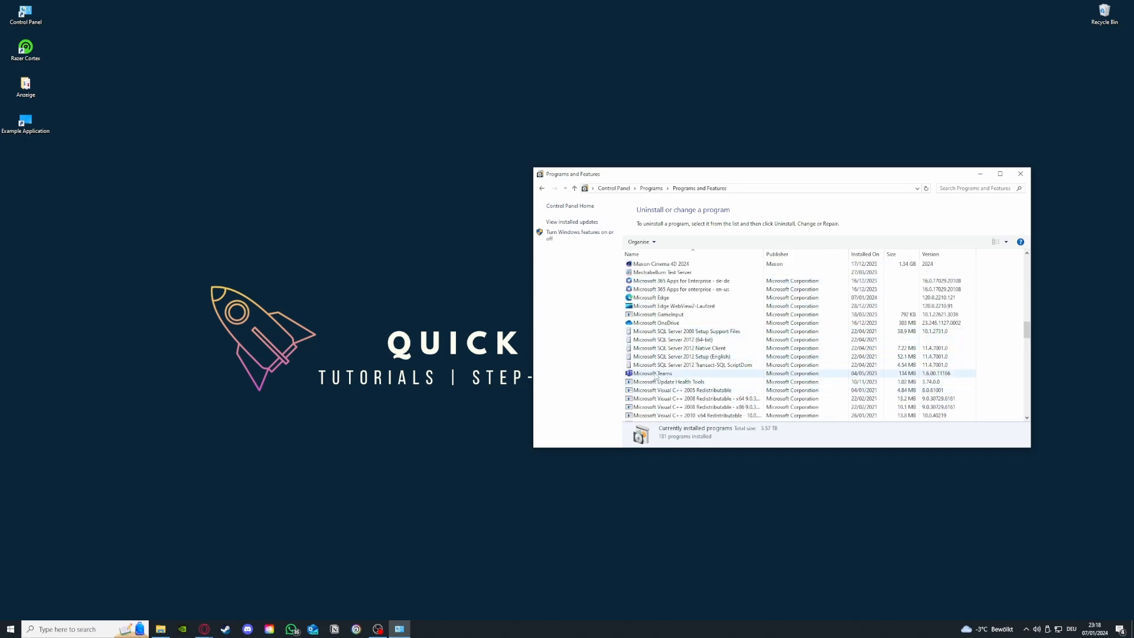
Select Microsoft Teams in the installed programs list, bring up its Uninstall option, and dismiss it without uninstalling
click(655, 375)
right_click(655, 376)
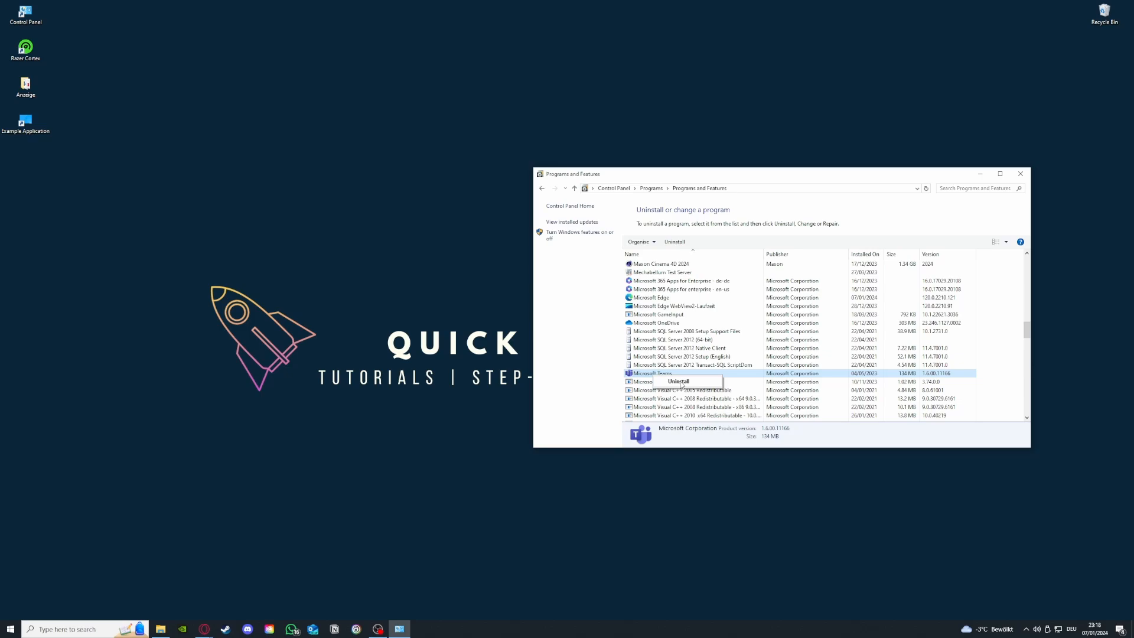
click(564, 304)
Return to the Control Panel home, search for "window", and open Windows Defender Firewall
click(541, 188)
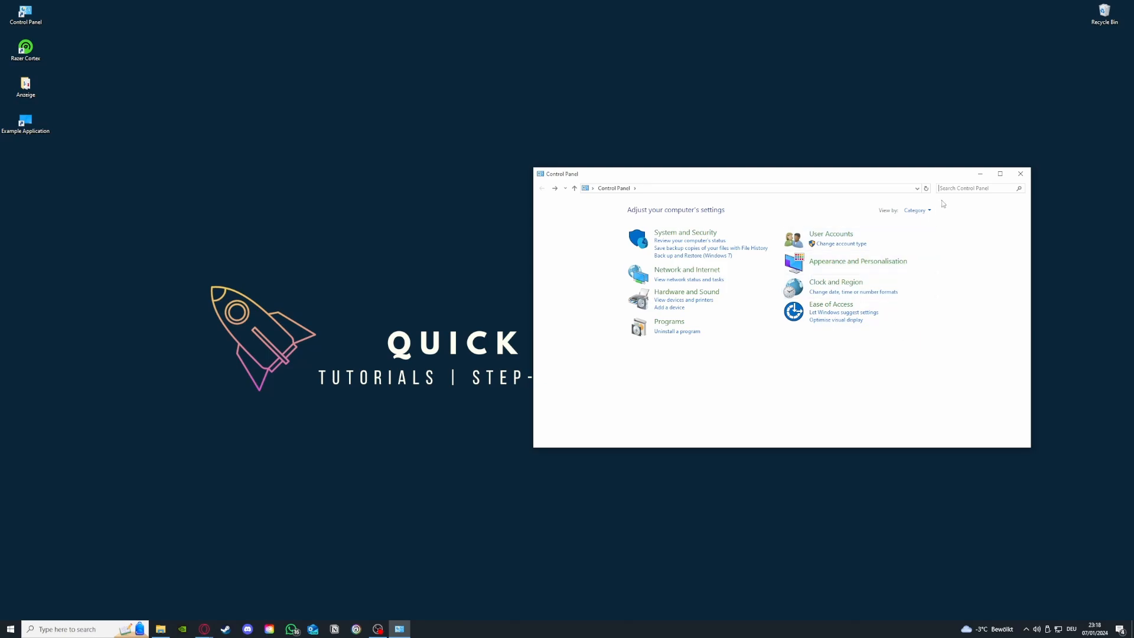
text(window)
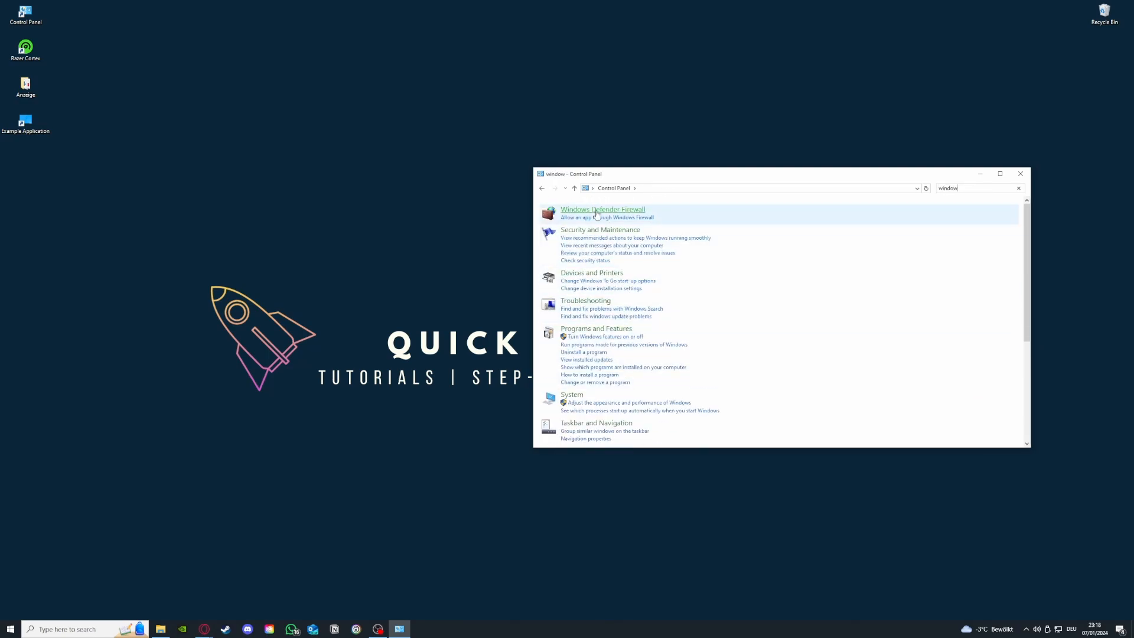
click(602, 209)
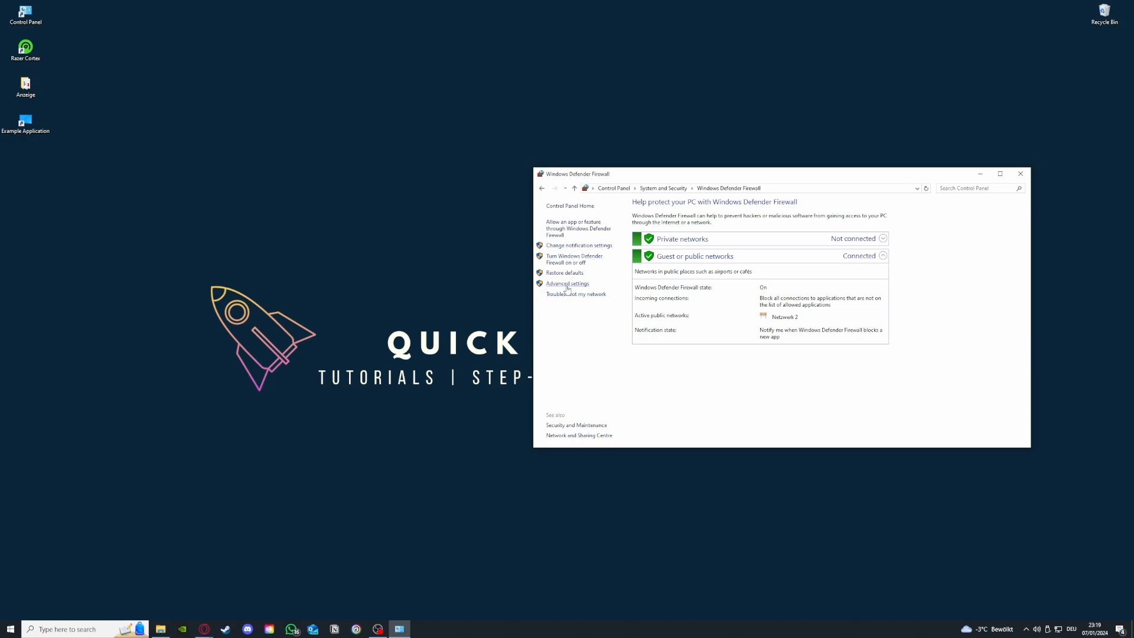
Look through the apps allowed to communicate through Windows Defender Firewall, and return to the firewall overview
click(569, 230)
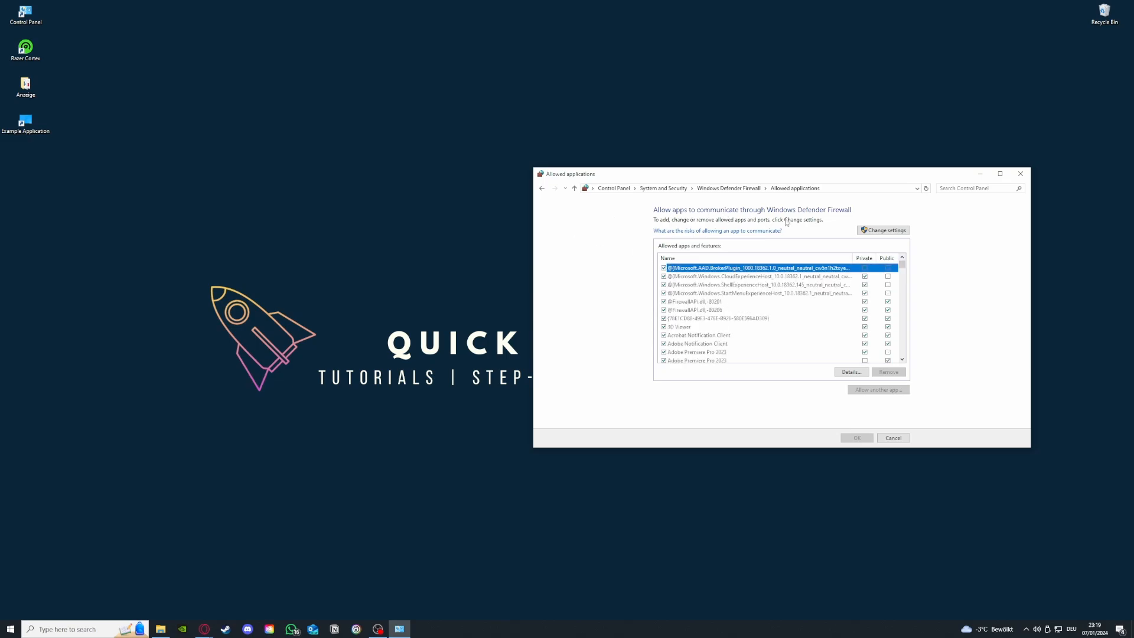
click(542, 188)
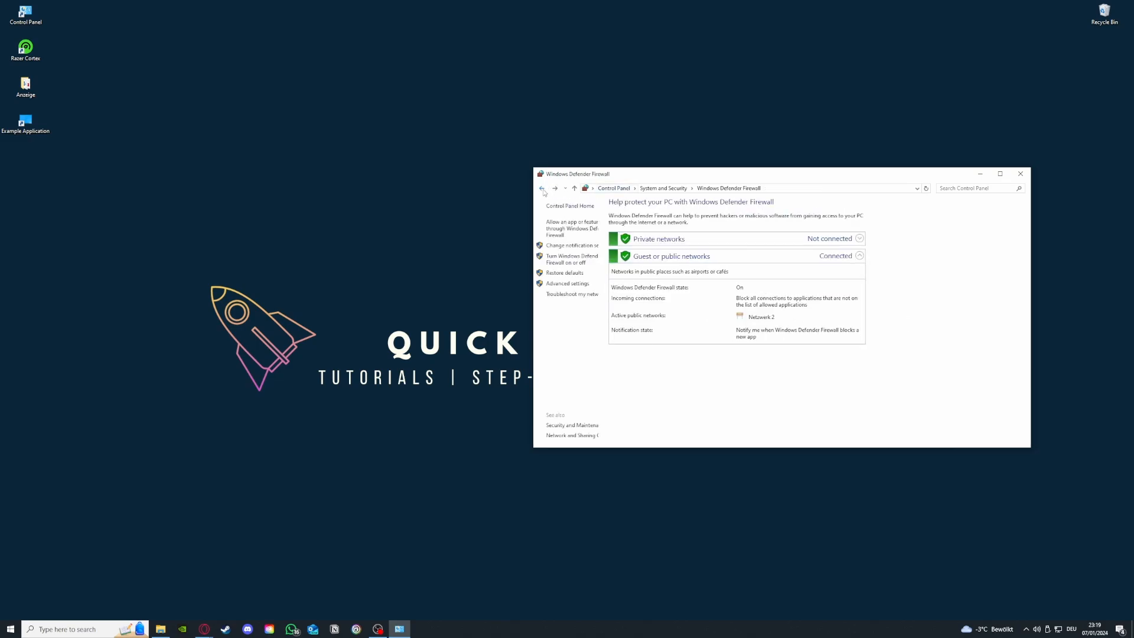
click(568, 230)
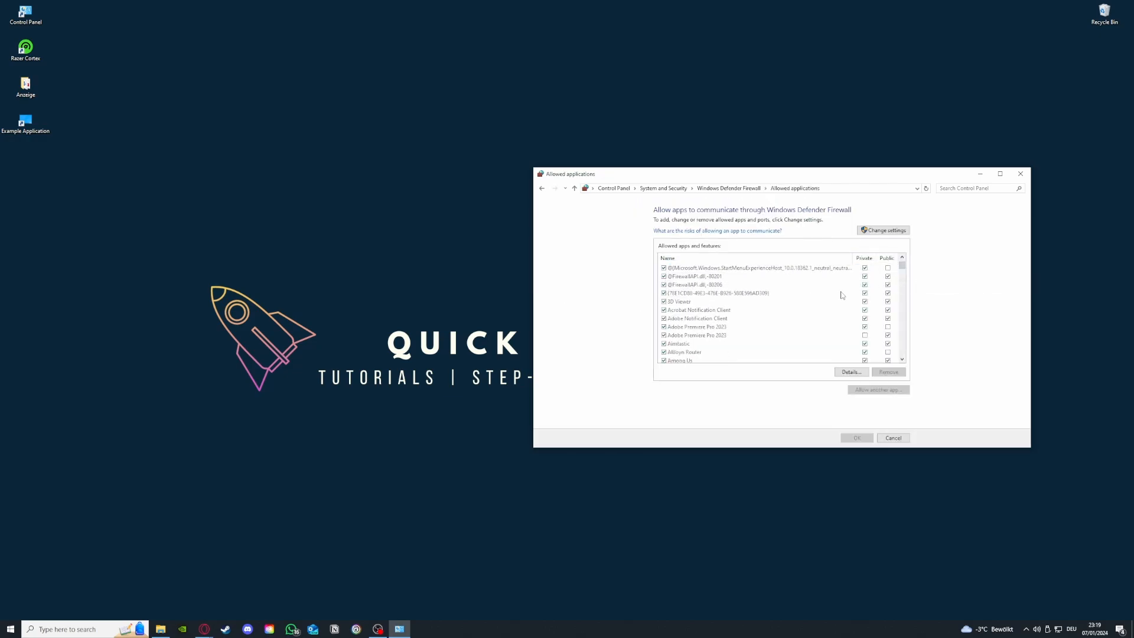
scroll(841, 294, down, 10)
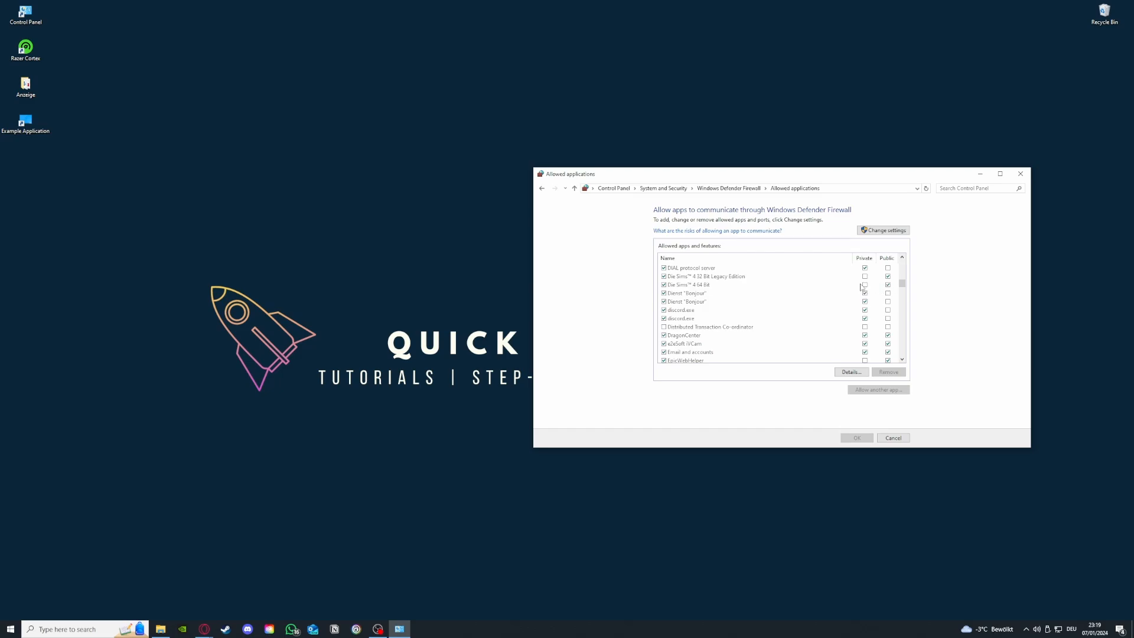
click(541, 189)
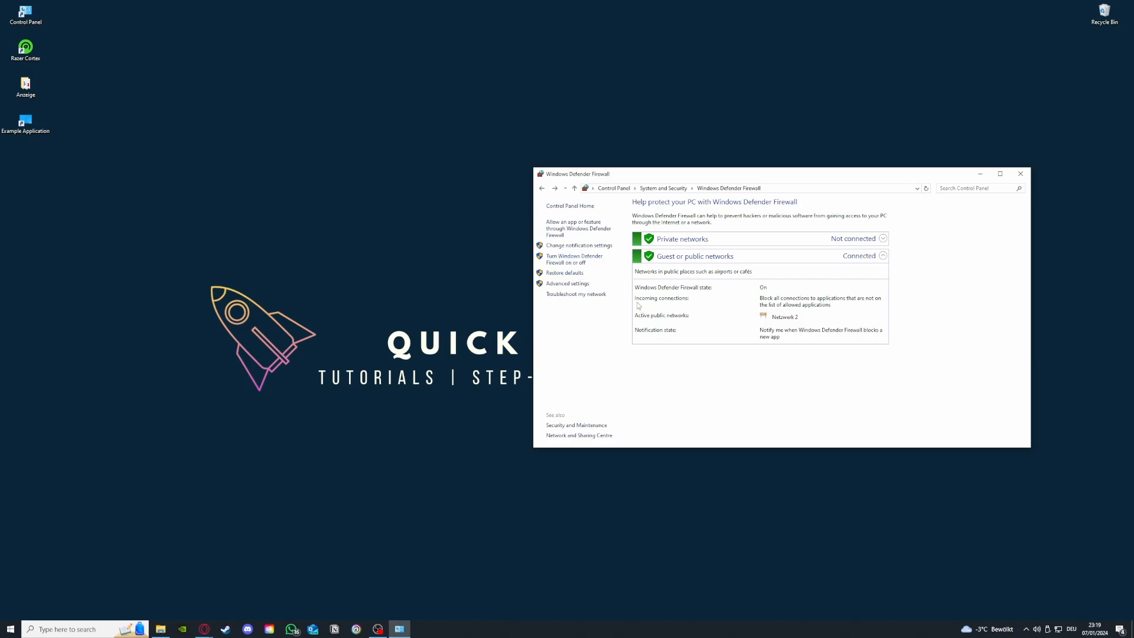
Open the firewall's advanced settings and look through the inbound rules list, with a brief check of the outbound rules
click(579, 284)
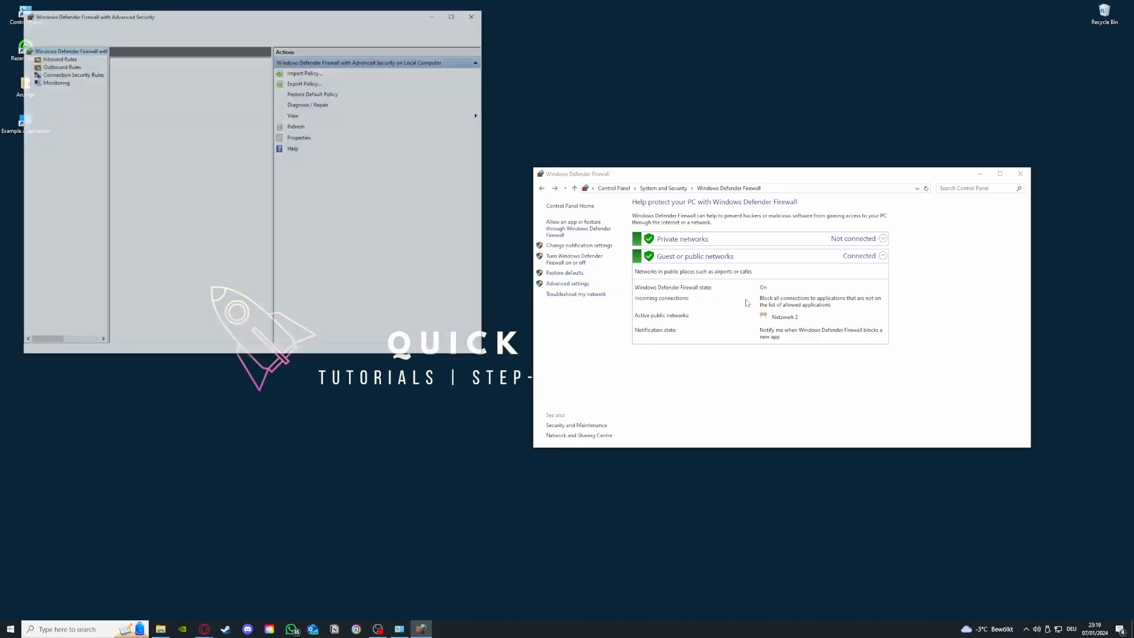
scroll(175, 137, down, 3)
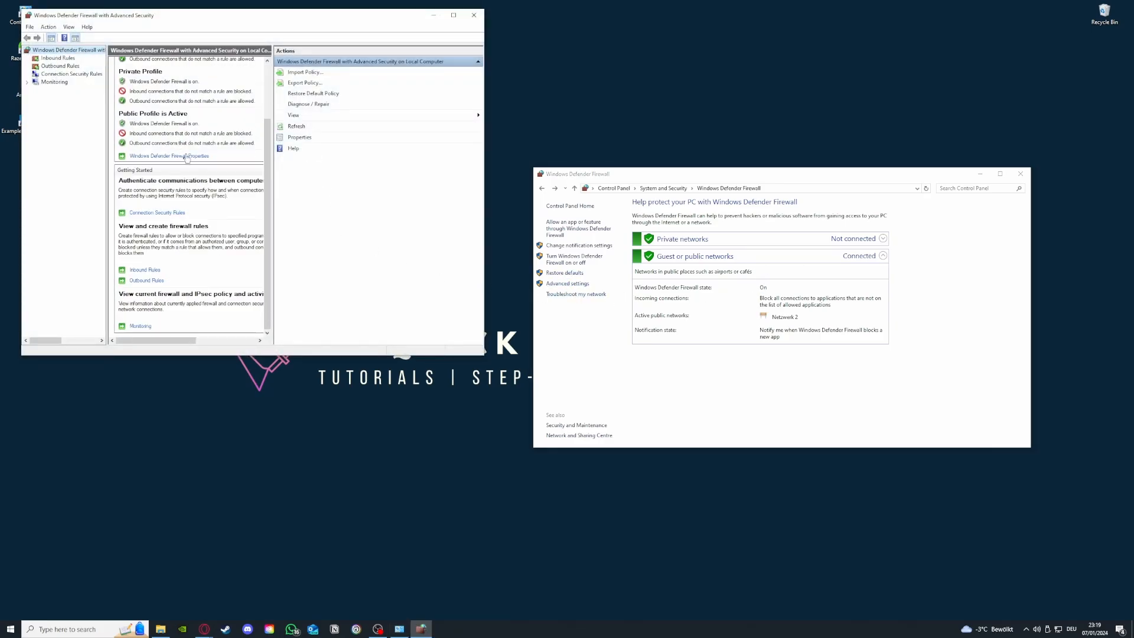
click(58, 58)
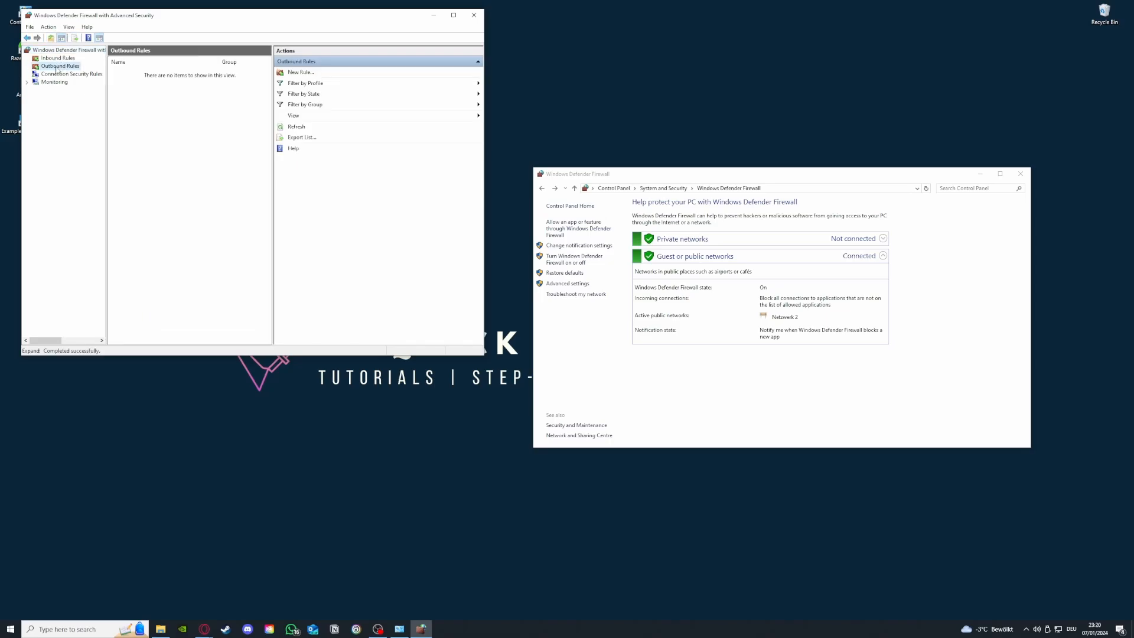
click(60, 66)
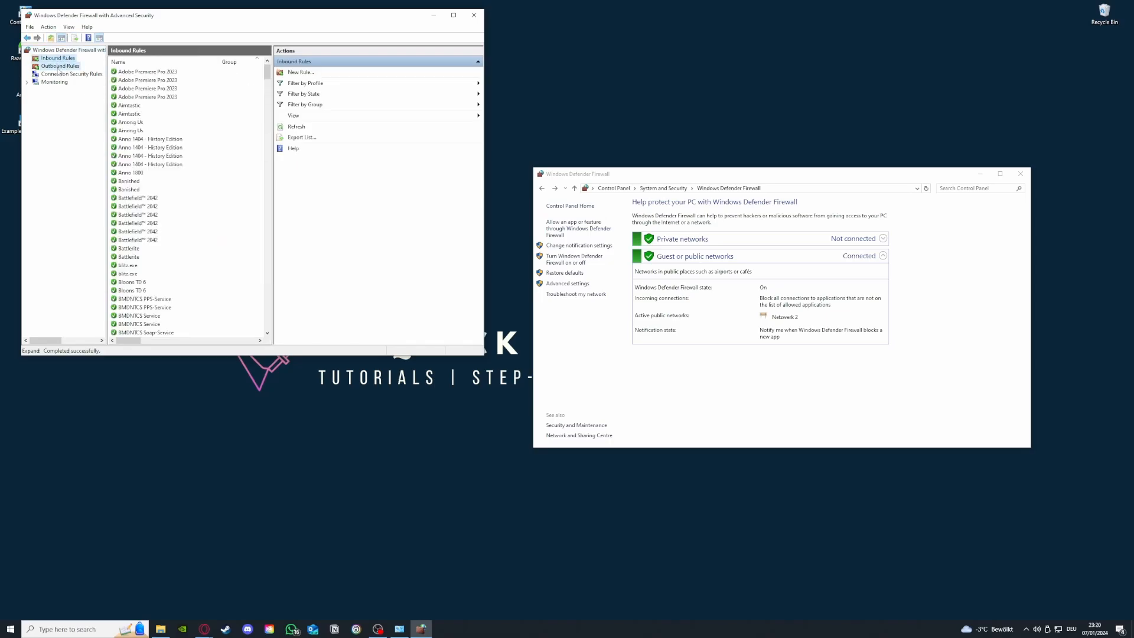
click(58, 59)
scroll(185, 180, down, 10)
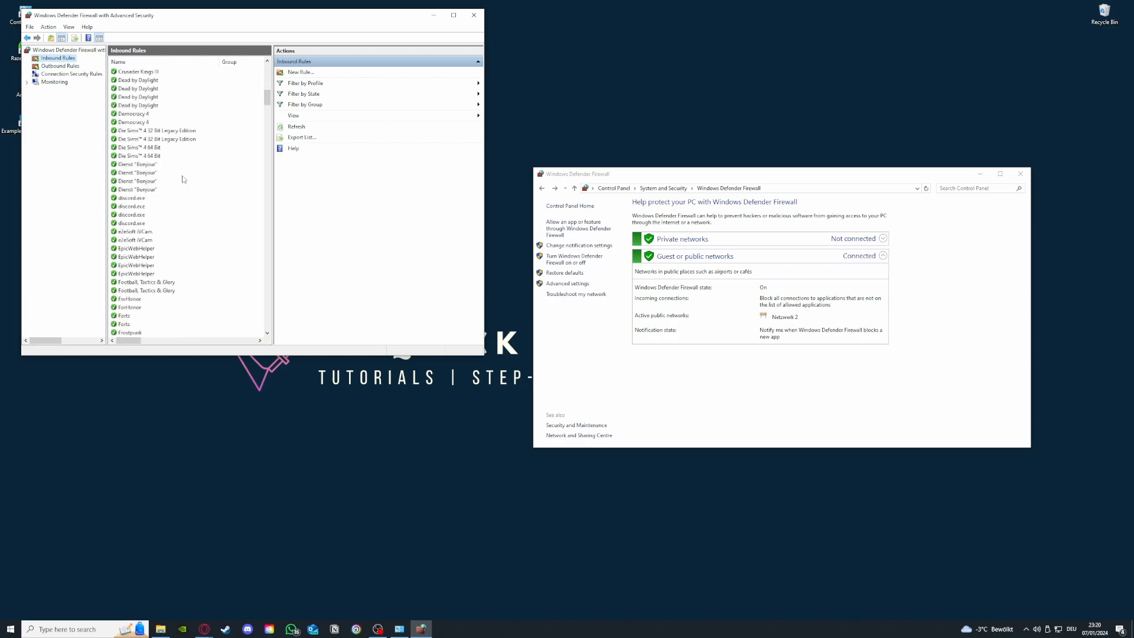
View the rule types in the New Inbound Rule Wizard, close it without creating a rule, and look further through the inbound rules
click(319, 74)
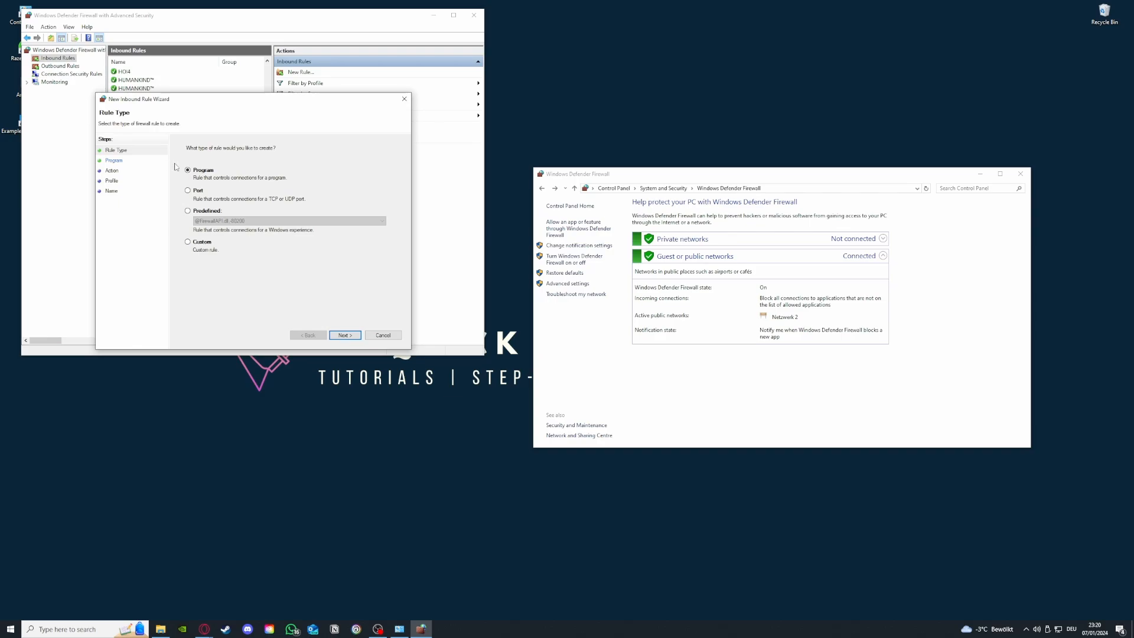
click(408, 100)
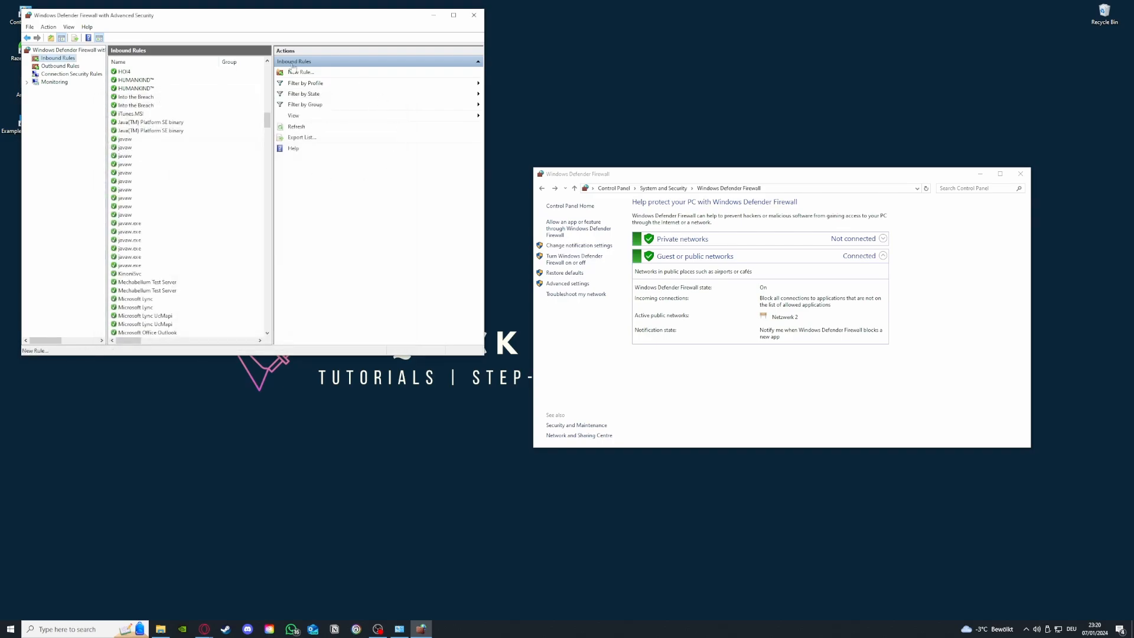
scroll(208, 285, down, 15)
scroll(208, 285, down, 8)
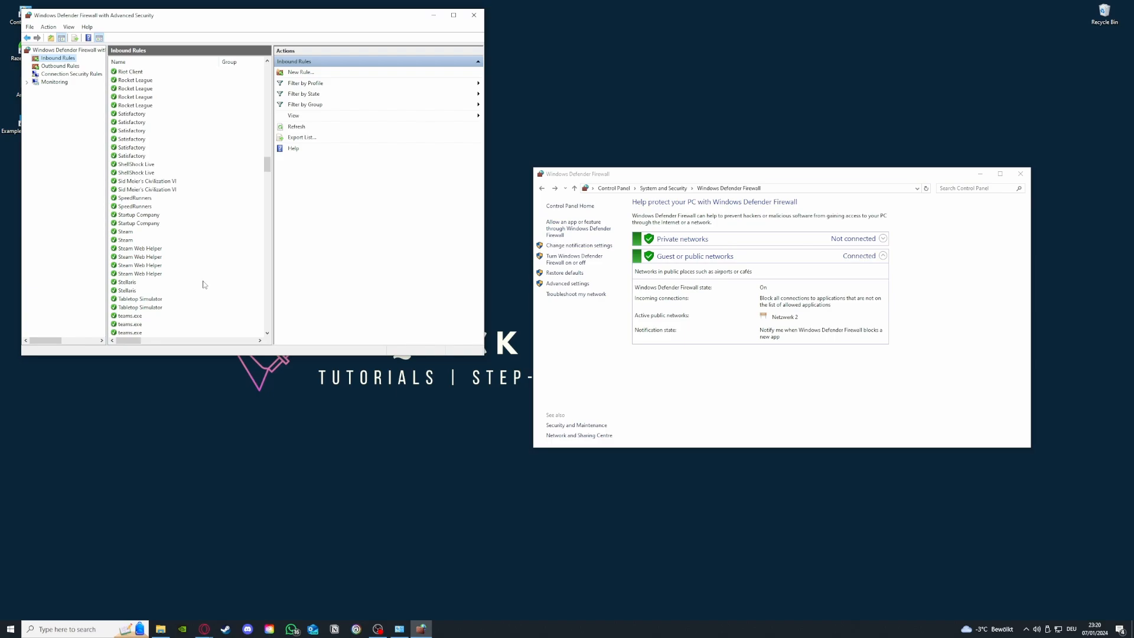
Switch to the outbound rules and look through the list of applications and services
click(60, 67)
click(59, 59)
click(60, 66)
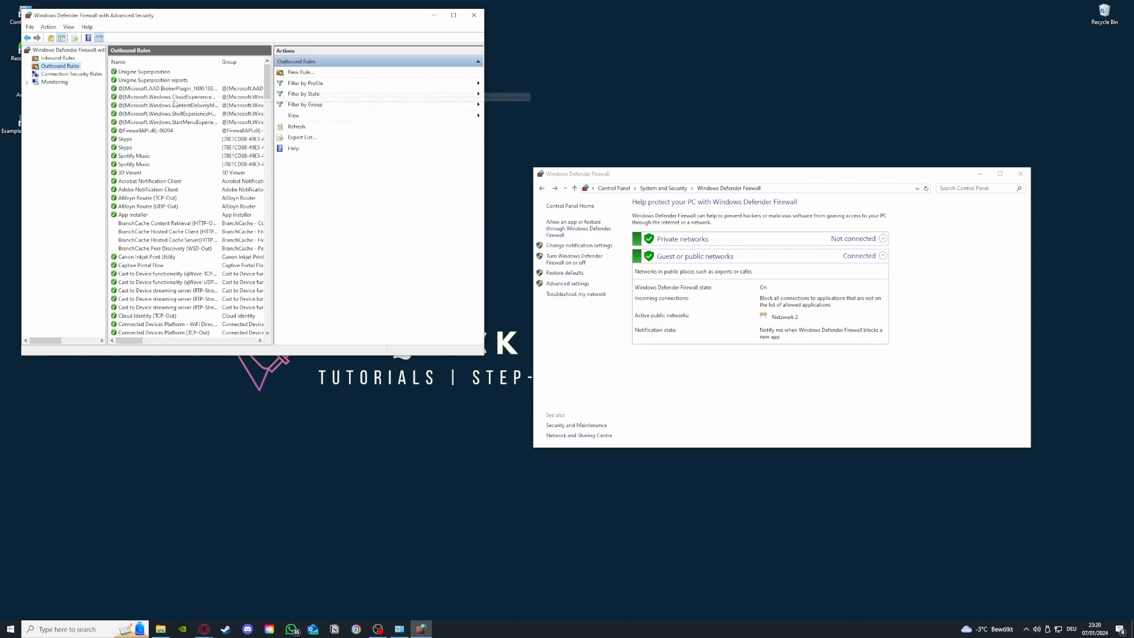
scroll(168, 103, down, 15)
drag(269, 135, 122, 241)
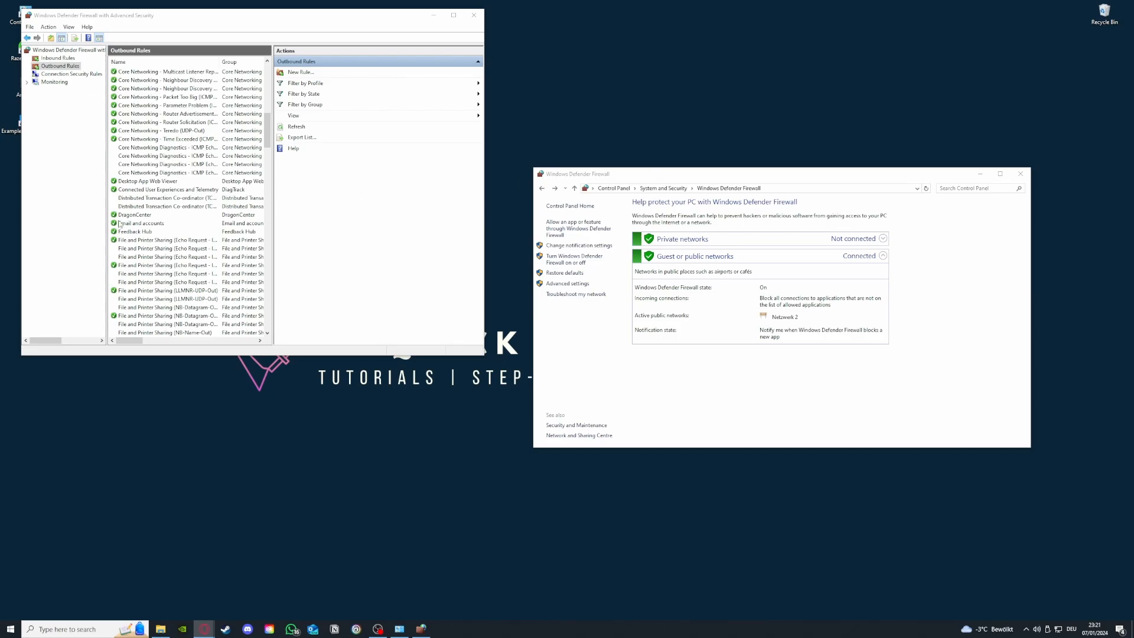
scroll(118, 223, up, 10)
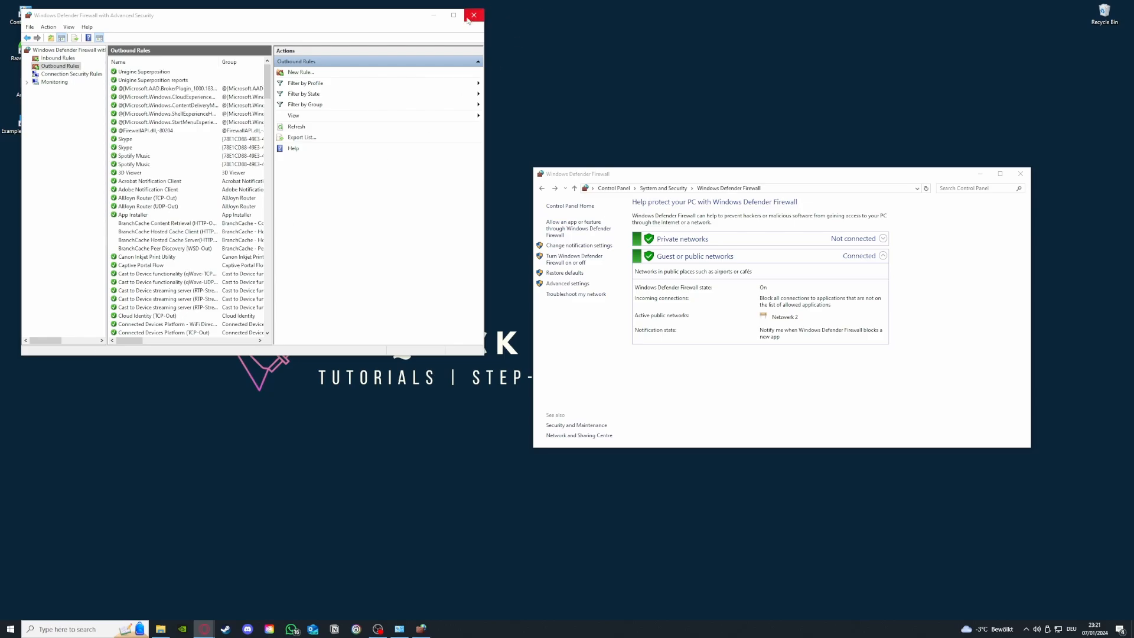
View the inbound and outbound rules once more, and close both the advanced security and Windows Defender Firewall windows
click(50, 58)
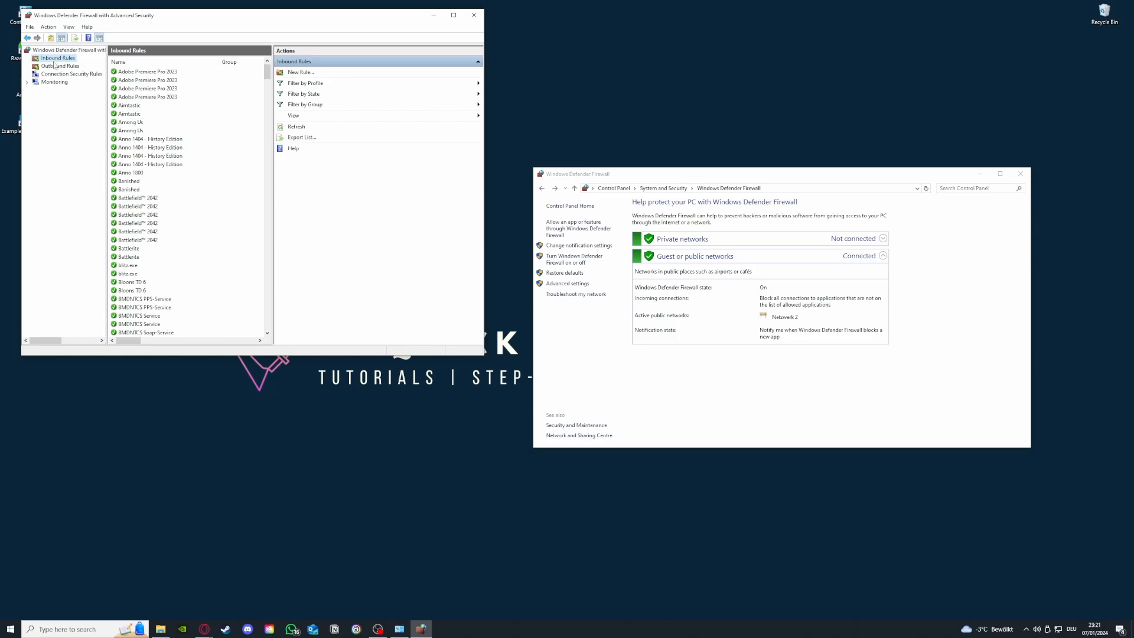
click(54, 66)
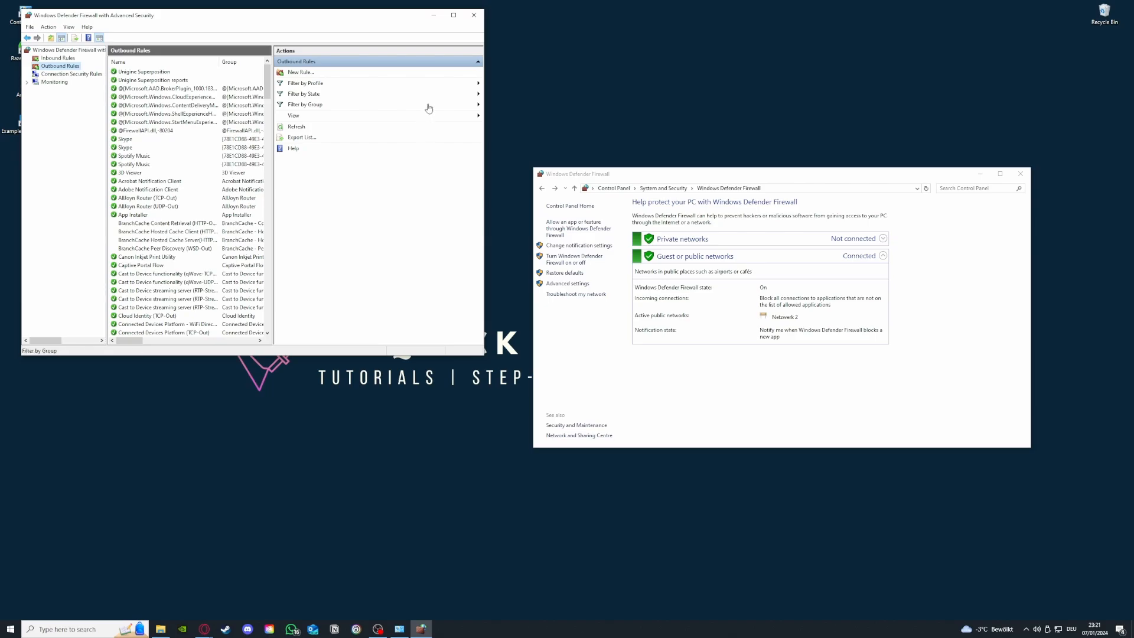
click(474, 14)
click(1019, 175)
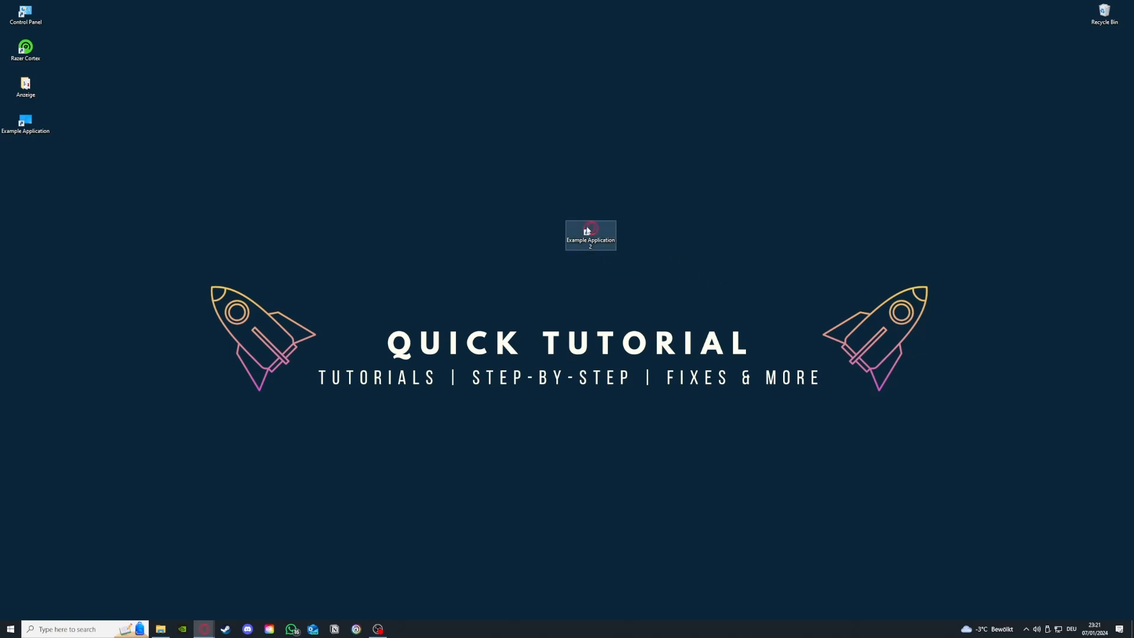
Move the Example Application 2 shortcut to another free spot on the desktop
drag(591, 231, 437, 193)
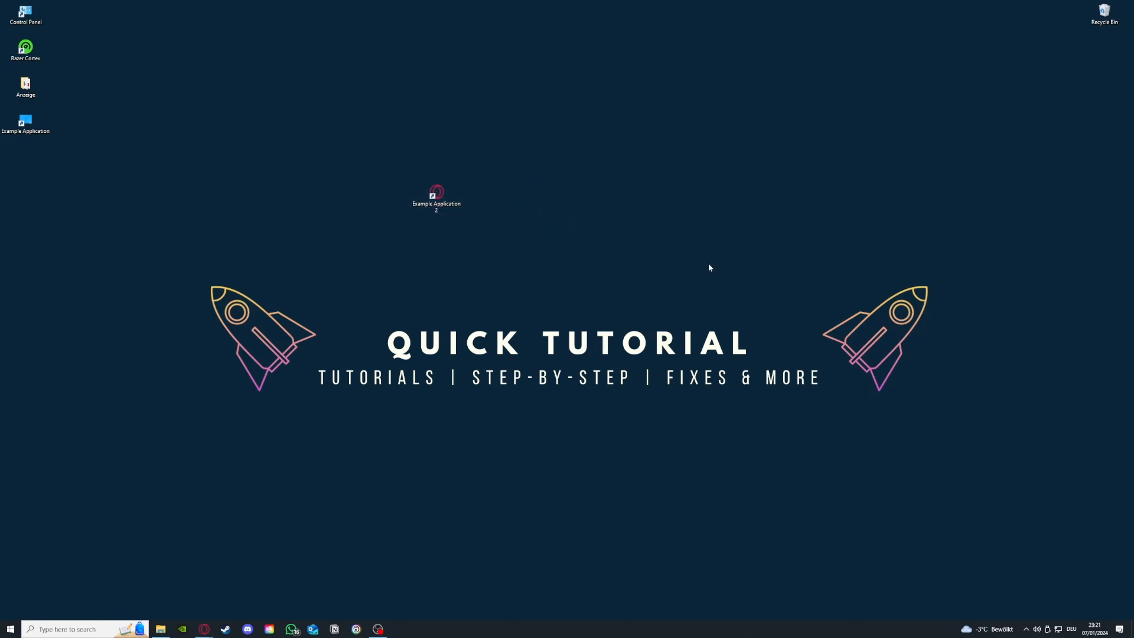